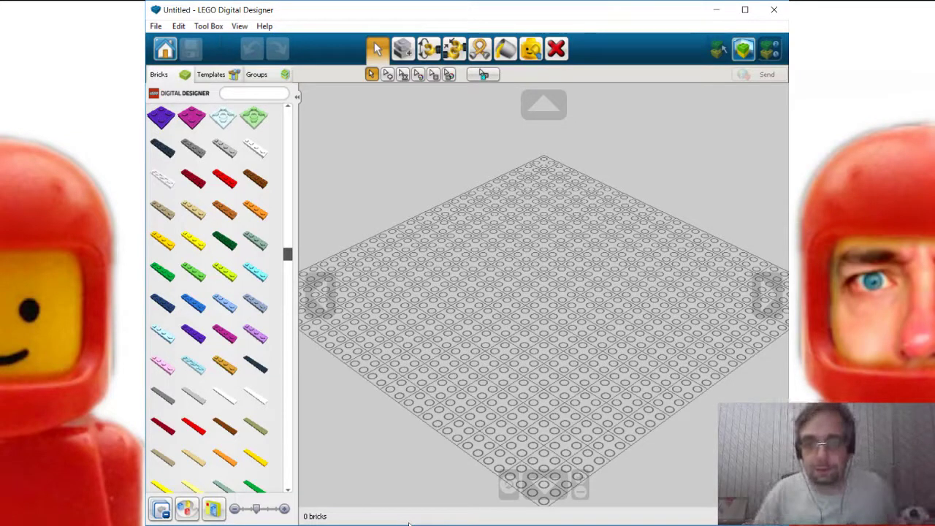
Step: Lay two yellow 1x4 plates side by side on the baseplate, with a white 1x4 plate alongside
{"action": "mouse_move", "coordinate": [446, 525]}
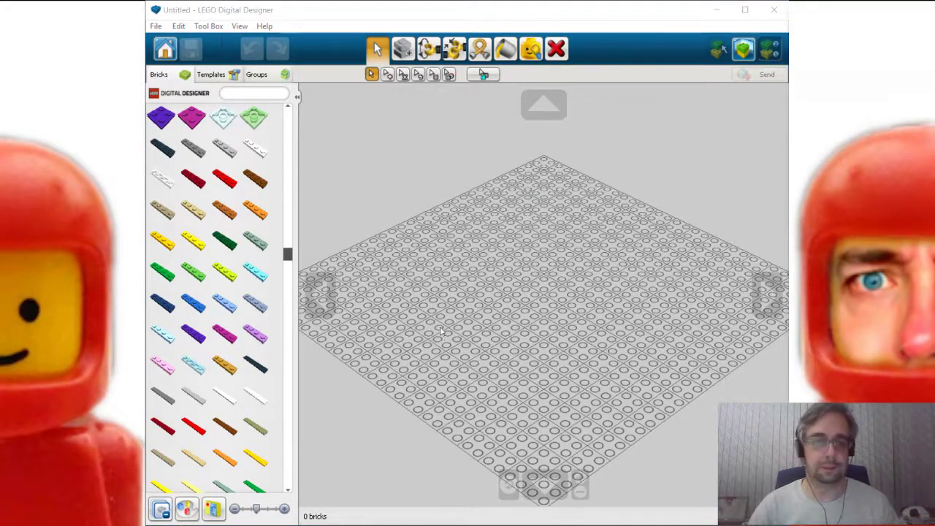
{"action": "left_click", "coordinate": [193, 242]}
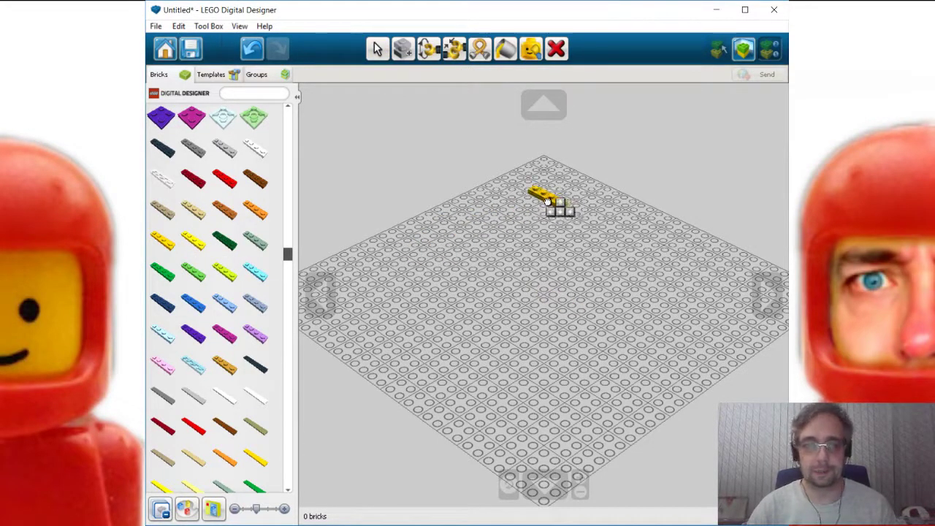
{"action": "left_click", "coordinate": [548, 202]}
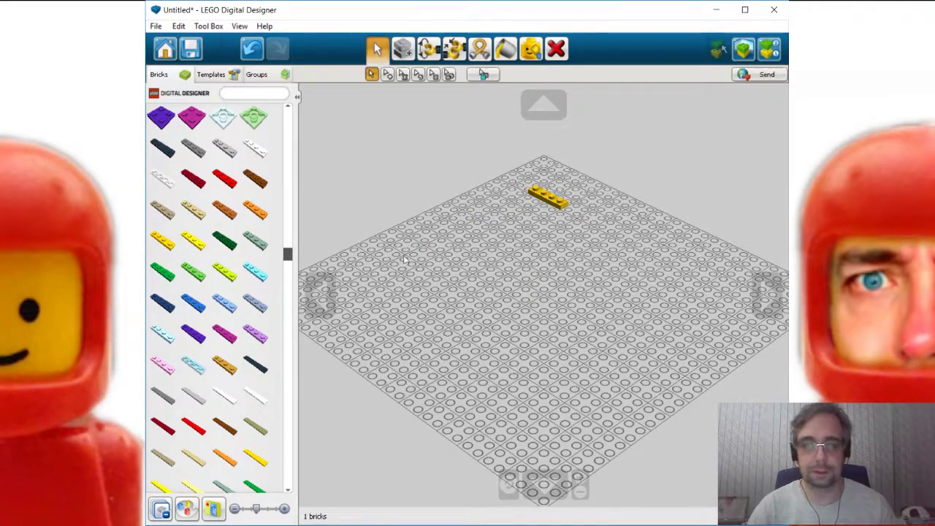
{"action": "left_click", "coordinate": [194, 241]}
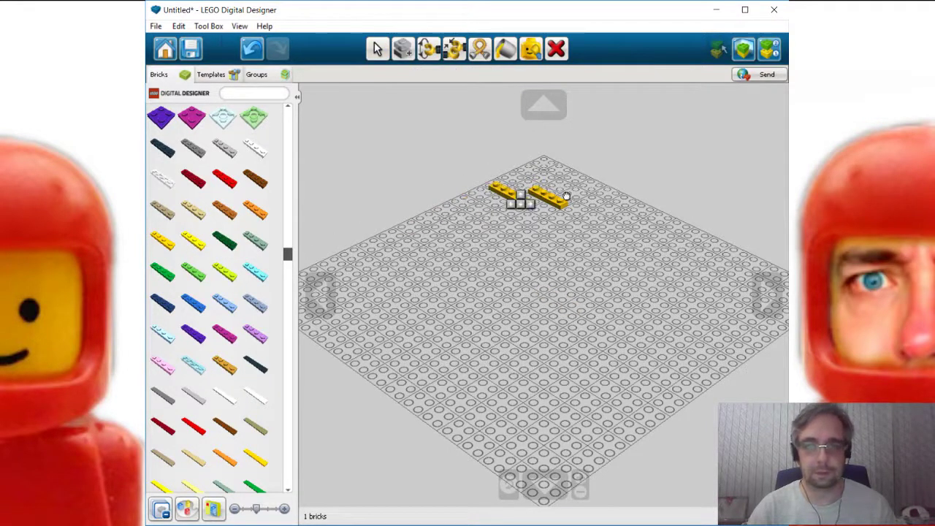
{"action": "key", "text": "Left"}
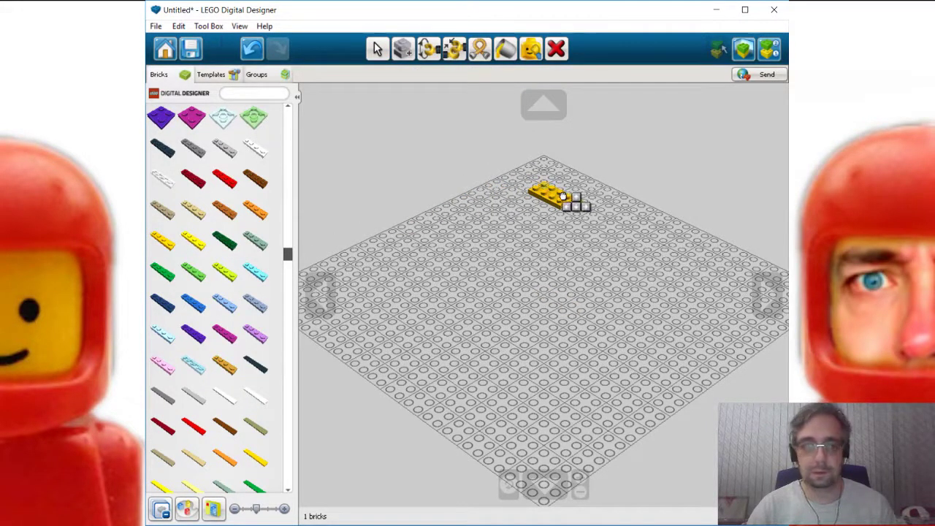
{"action": "left_click", "coordinate": [564, 193]}
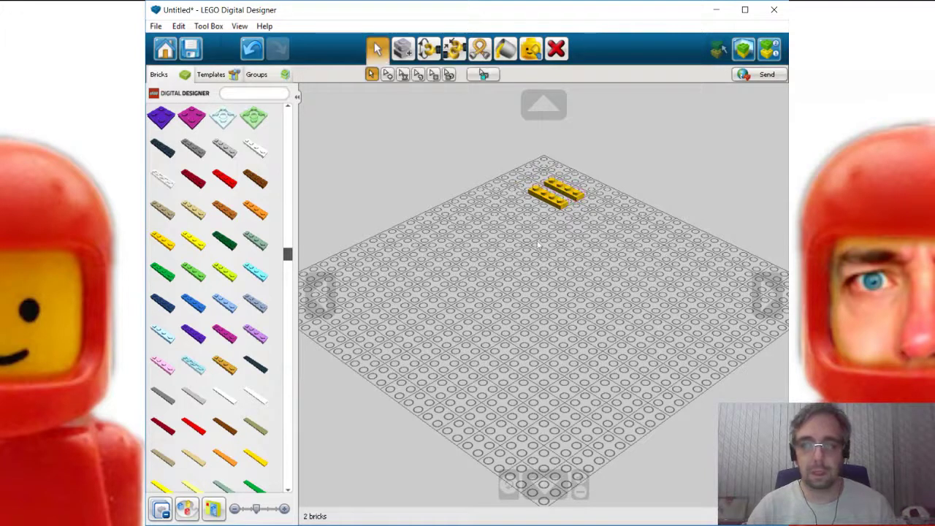
{"action": "left_click", "coordinate": [253, 156]}
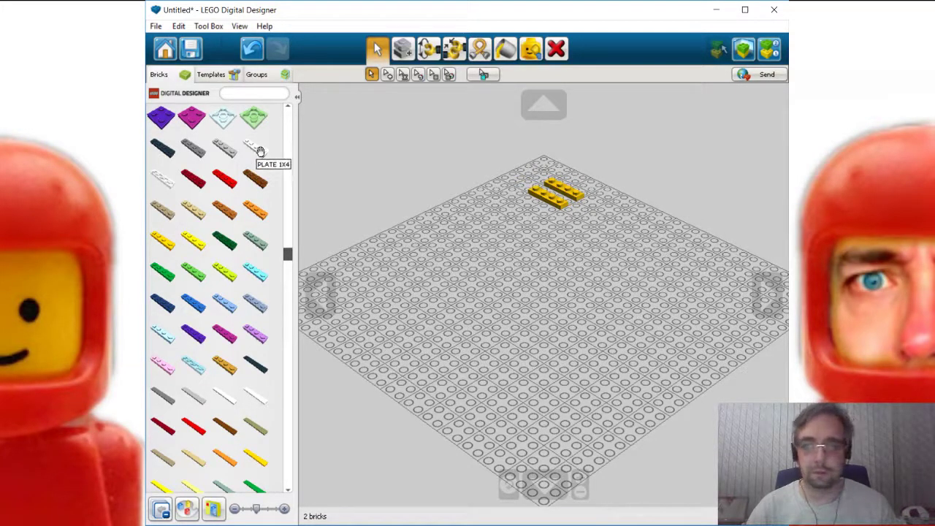
{"action": "left_click", "coordinate": [533, 206]}
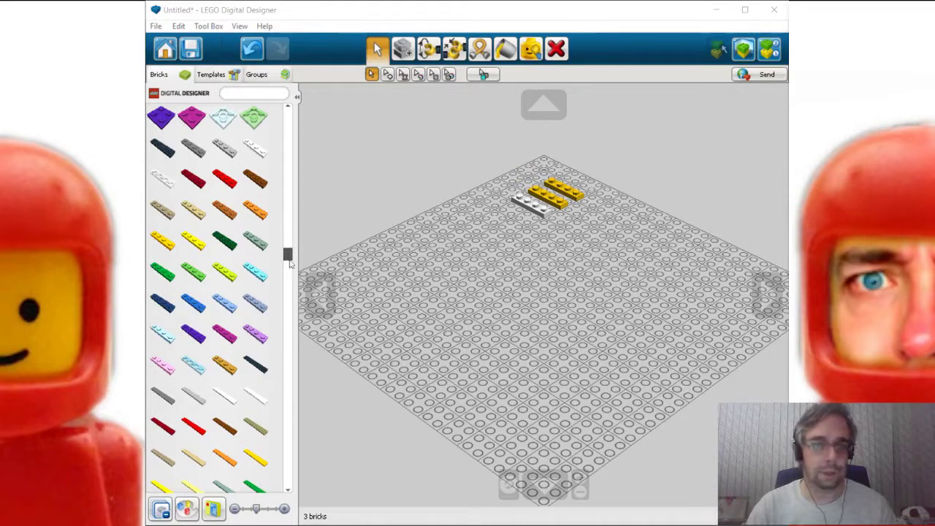
{"action": "left_click_drag", "start_coordinate": [290, 264], "coordinate": [298, 121]}
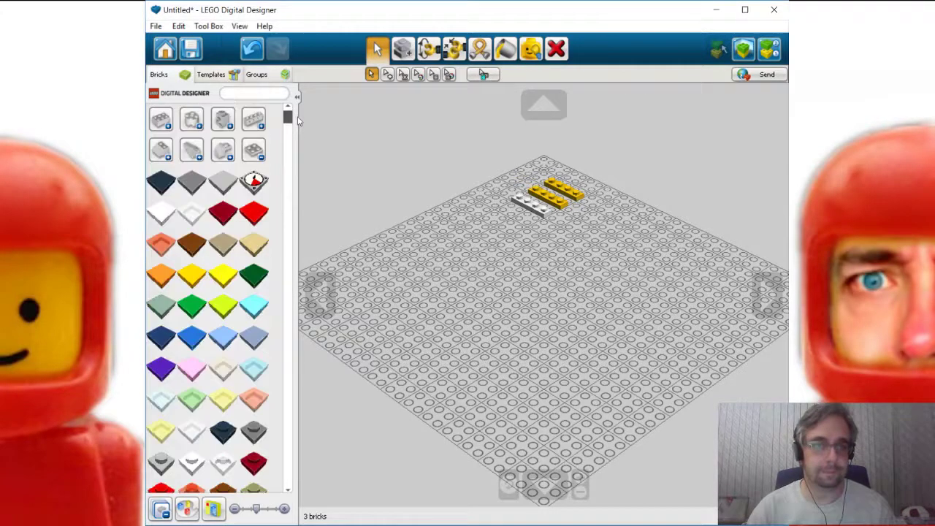
Step: Place a red 1x1 plate and three yellow 1x1 plates beside the yellow strips
{"action": "scroll", "coordinate": [288, 127], "scroll_direction": "down", "scroll_amount": 5}
{"action": "left_click", "coordinate": [160, 223]}
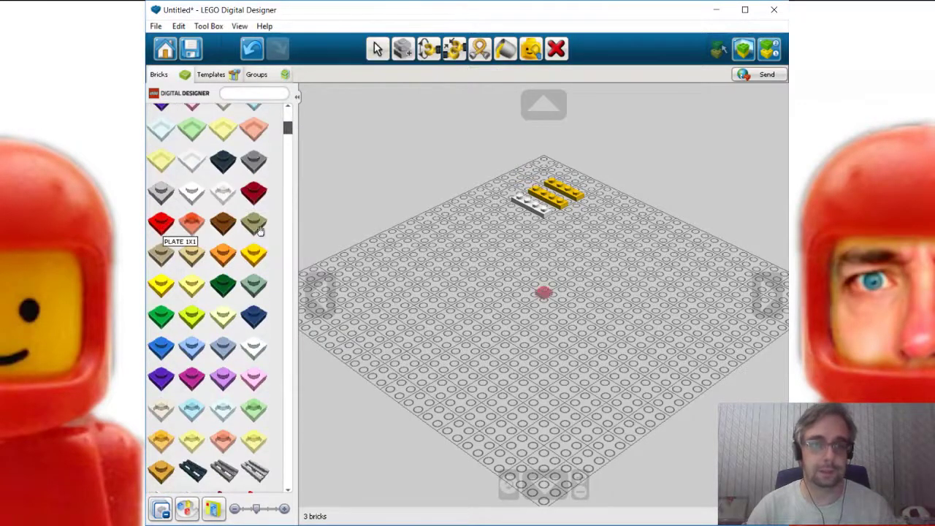
{"action": "left_click", "coordinate": [573, 178]}
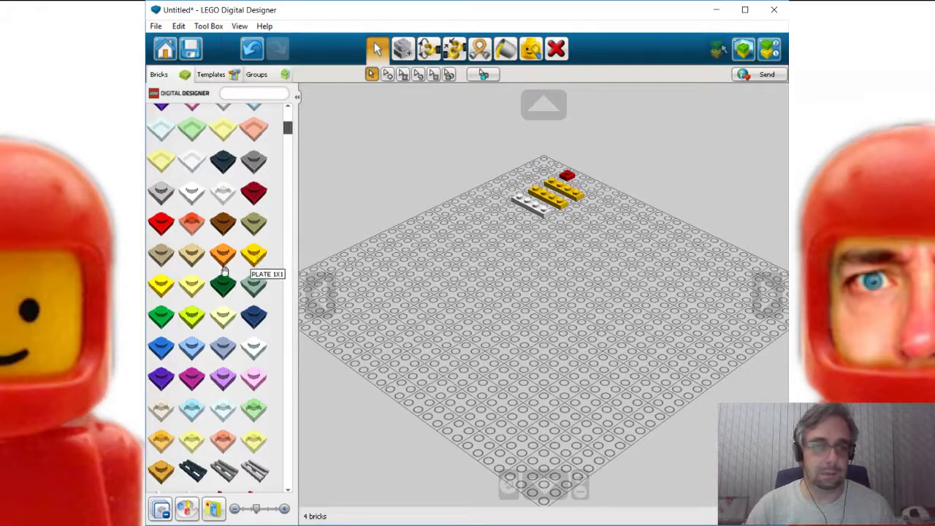
{"action": "left_click", "coordinate": [192, 285]}
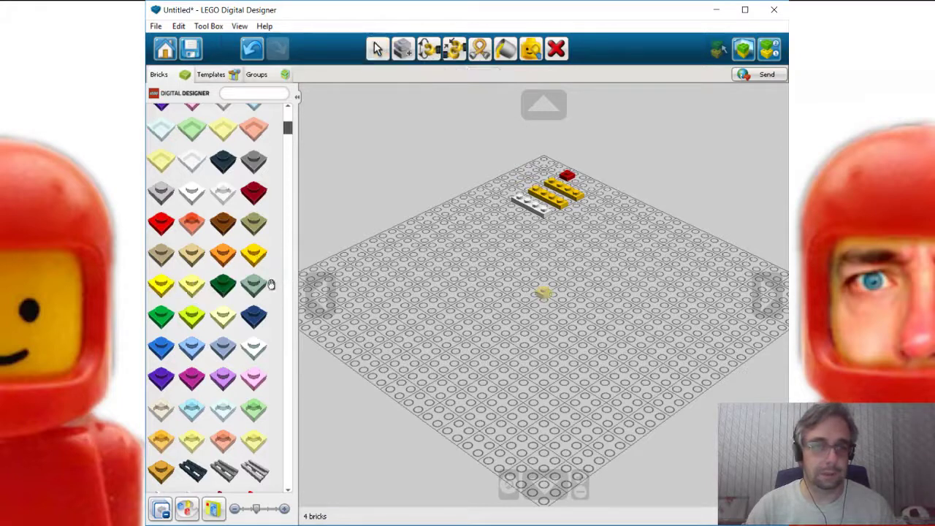
{"action": "left_click", "coordinate": [580, 186]}
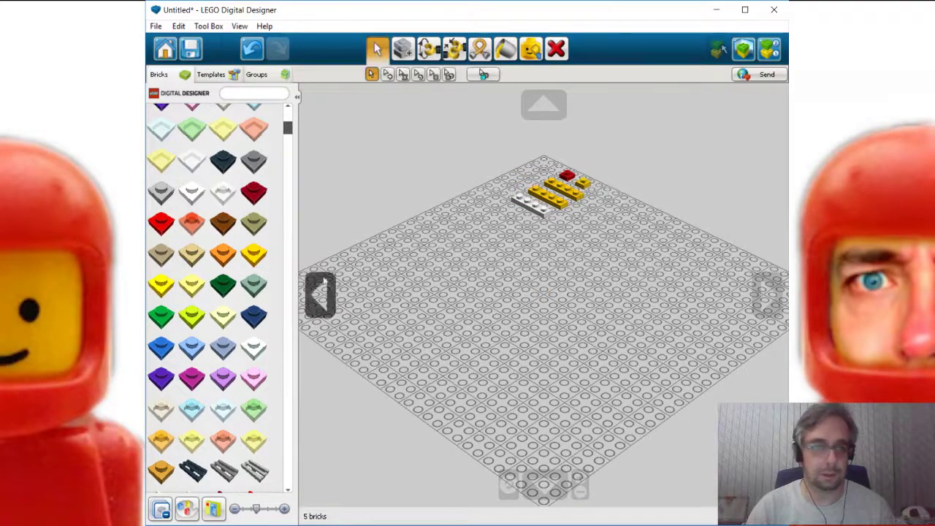
{"action": "left_click", "coordinate": [162, 284]}
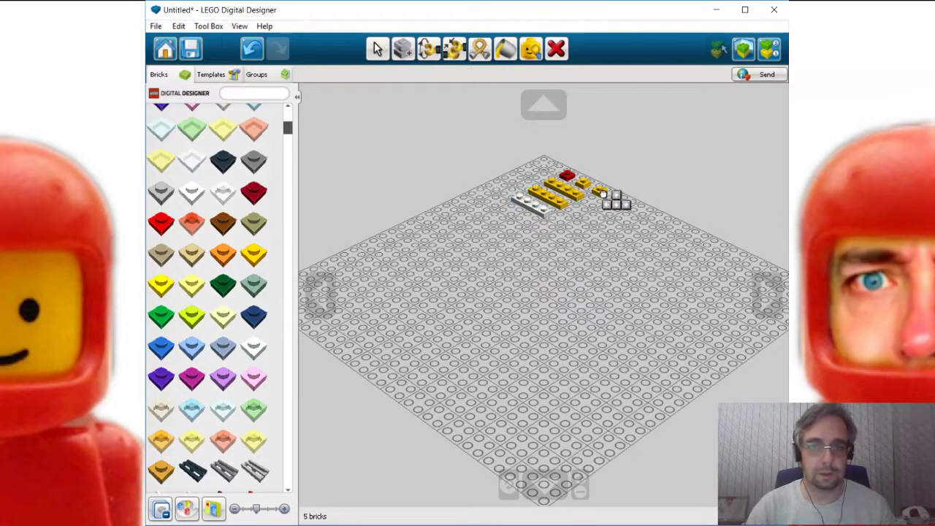
{"action": "left_click", "coordinate": [607, 188]}
{"action": "left_click", "coordinate": [170, 283]}
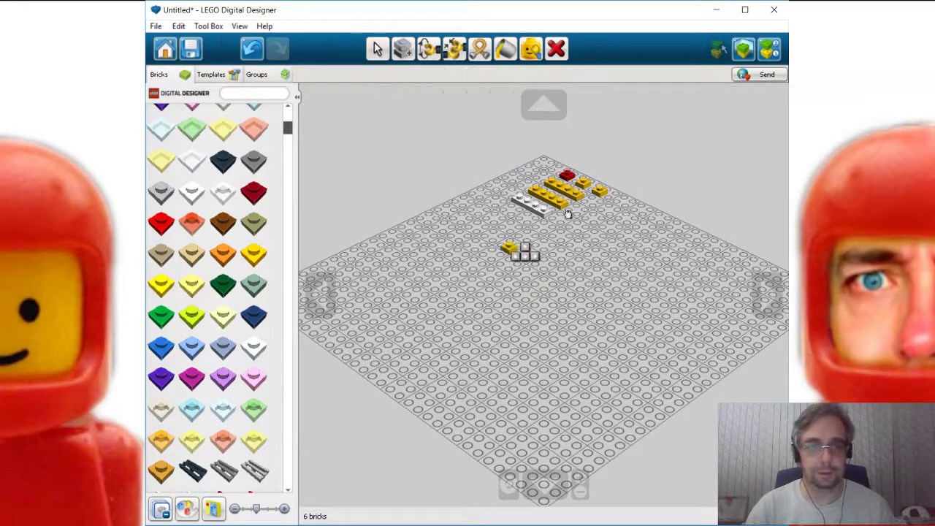
{"action": "left_click", "coordinate": [617, 201]}
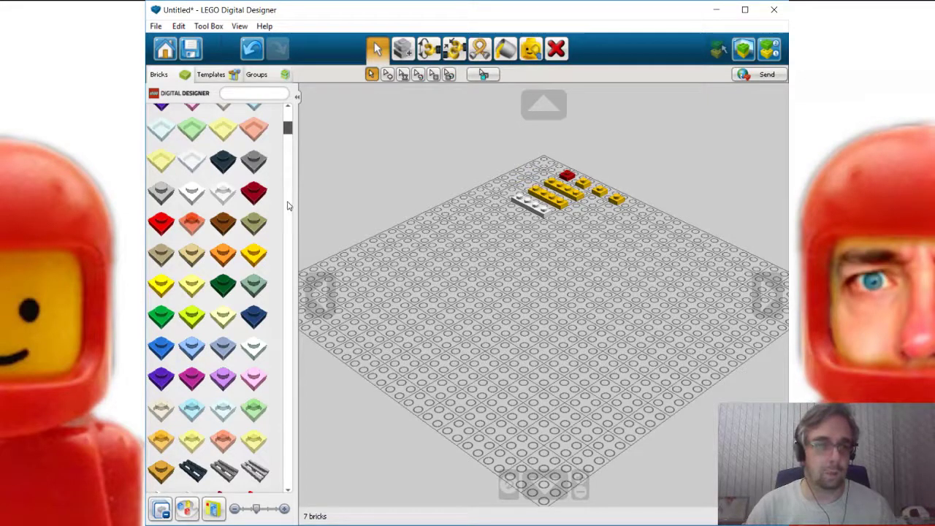
Step: Add a black plate, a blue 1x2 plate and a yellow plate below the yellow plates
{"action": "left_click_drag", "start_coordinate": [288, 136], "coordinate": [290, 169]}
{"action": "left_click", "coordinate": [193, 294]}
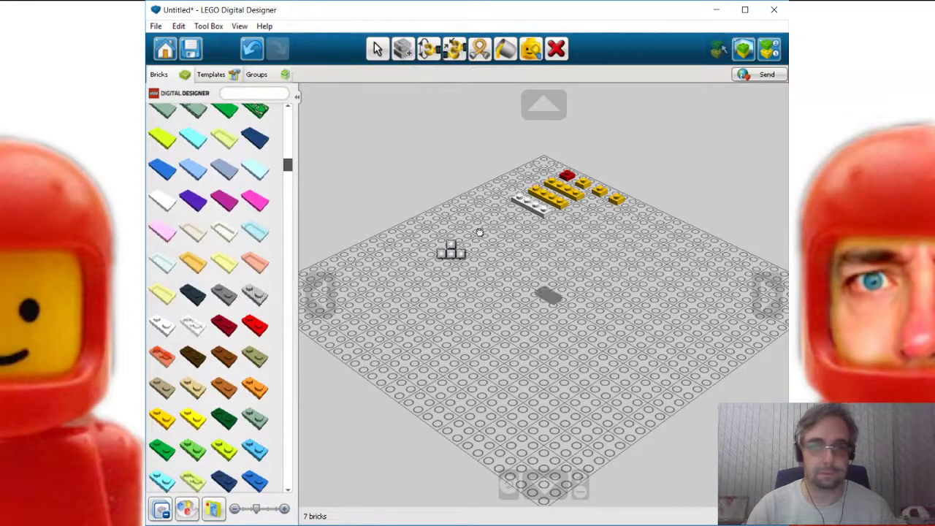
{"action": "left_click", "coordinate": [599, 210]}
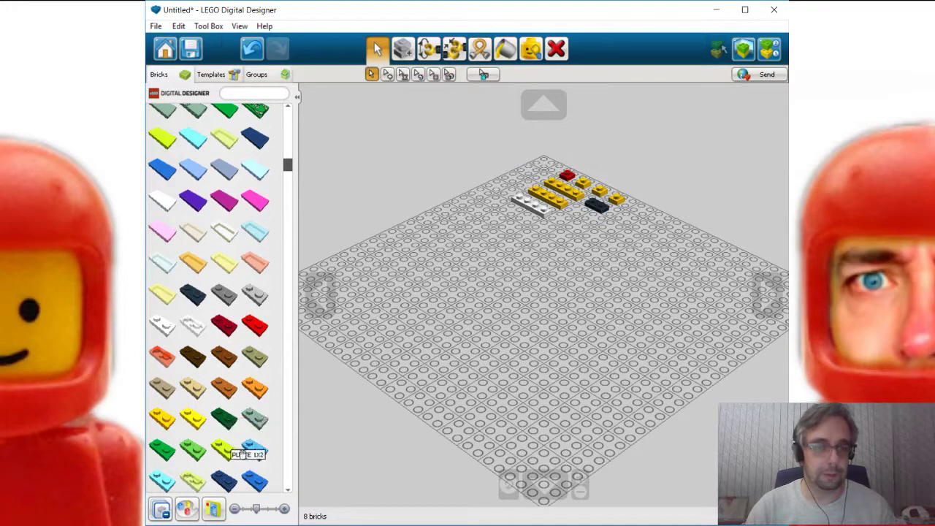
{"action": "left_click", "coordinate": [253, 476]}
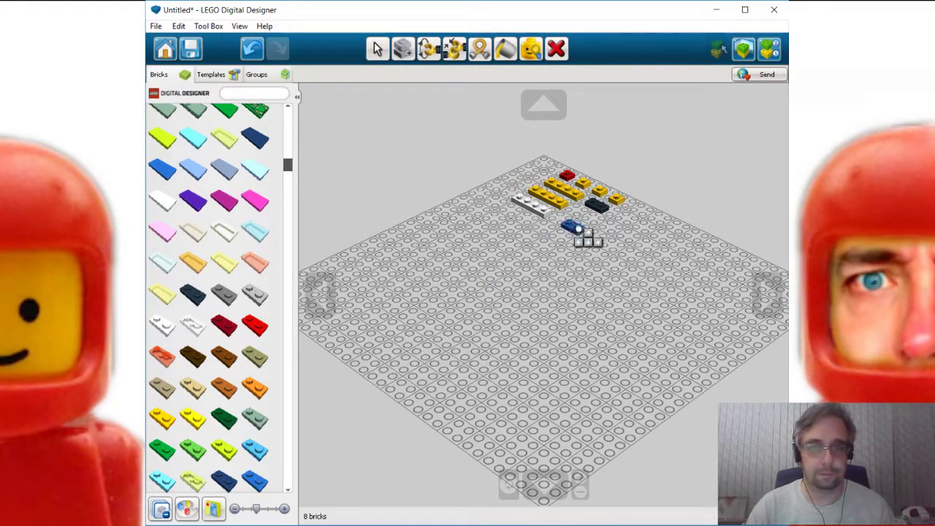
{"action": "left_click", "coordinate": [579, 222]}
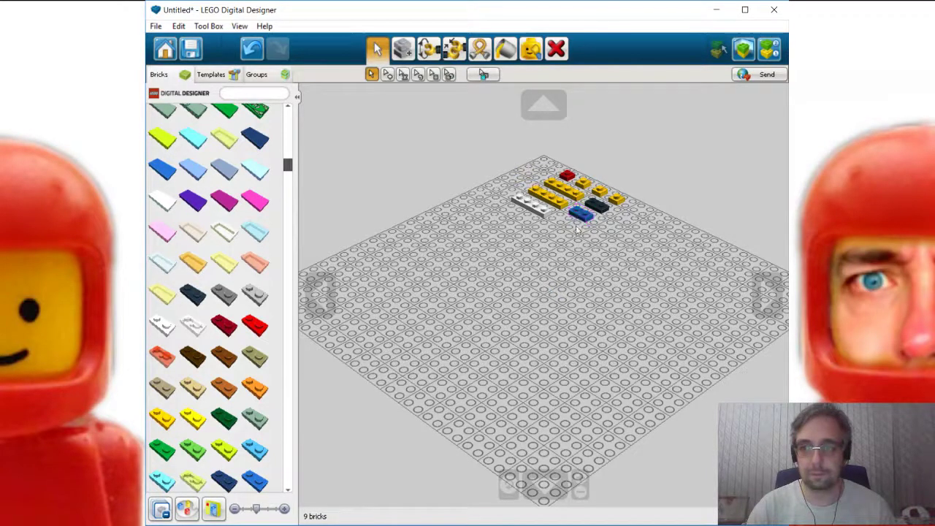
{"action": "left_click", "coordinate": [193, 414]}
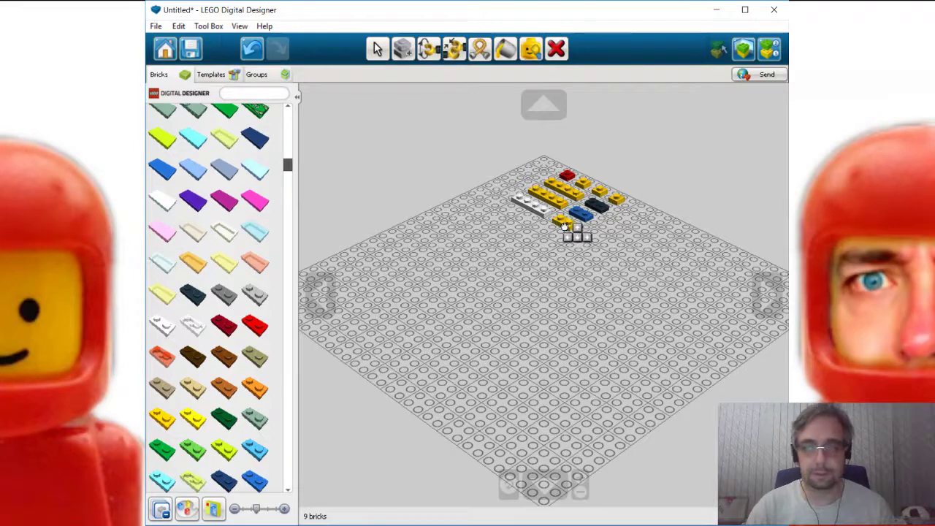
{"action": "left_click", "coordinate": [563, 226]}
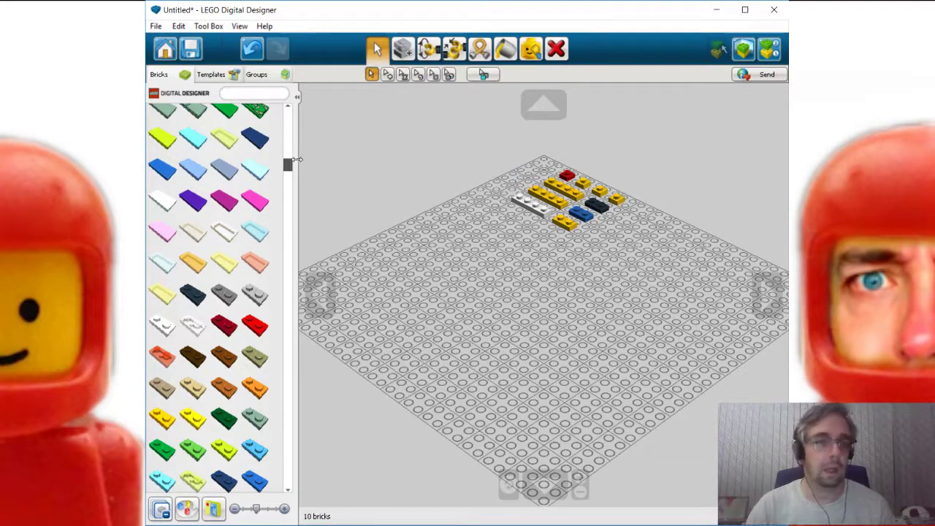
Step: Place a white 1x3 plate below the yellow plate
{"action": "left_click_drag", "start_coordinate": [287, 167], "coordinate": [289, 233]}
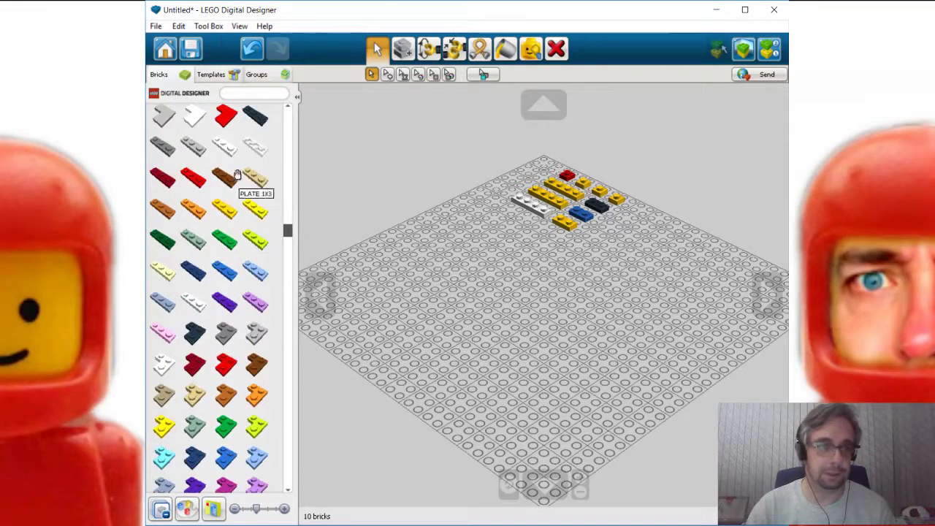
{"action": "left_click", "coordinate": [225, 147]}
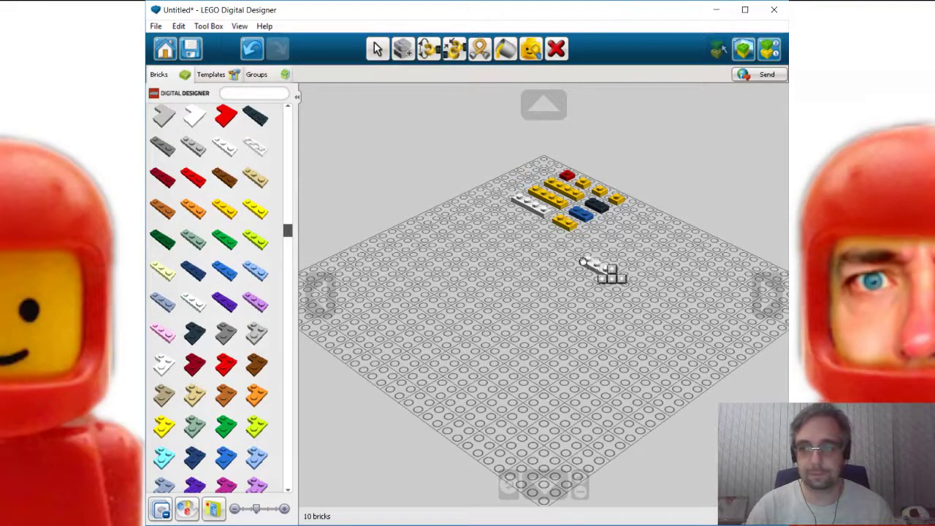
{"action": "left_click", "coordinate": [595, 238]}
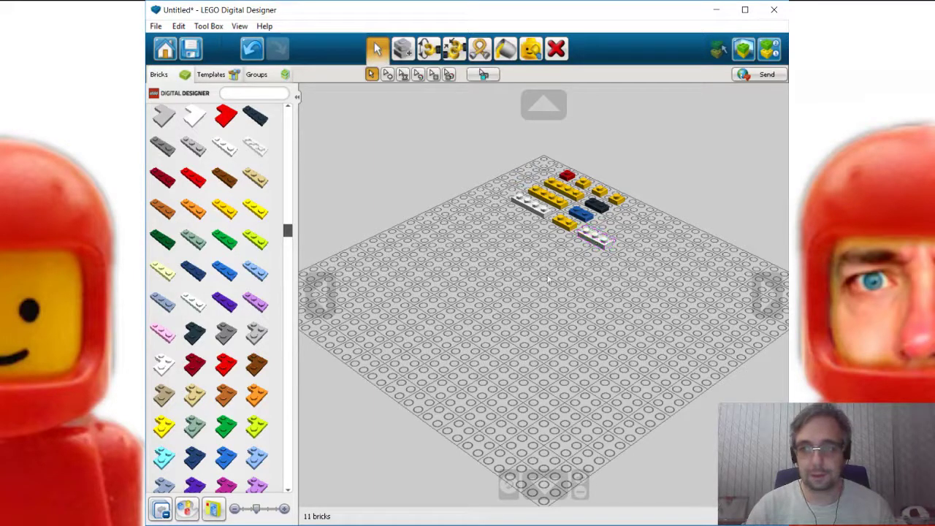
{"action": "left_click_drag", "start_coordinate": [285, 231], "coordinate": [295, 130]}
Step: Add a blue 1x1 plate and two black 1x1 plates next to the blue pieces
{"action": "left_click", "coordinate": [162, 378]}
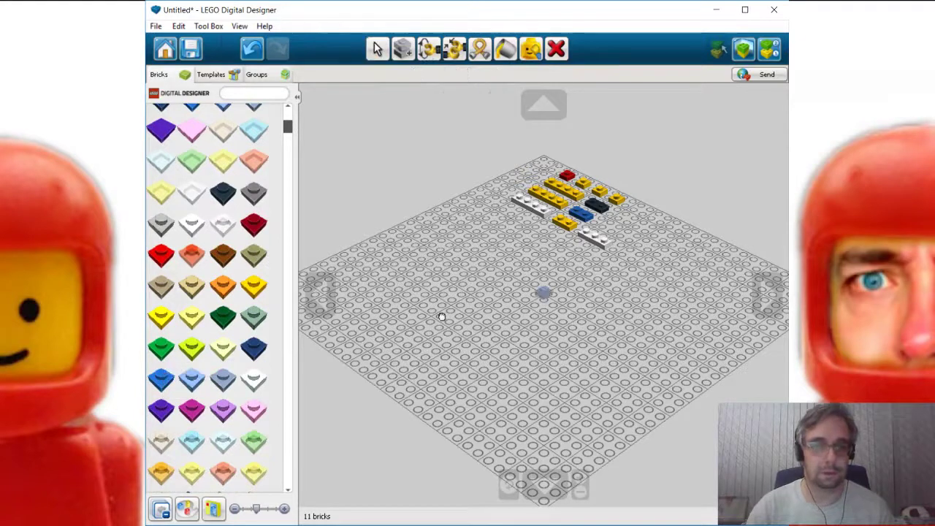
{"action": "left_click", "coordinate": [600, 228]}
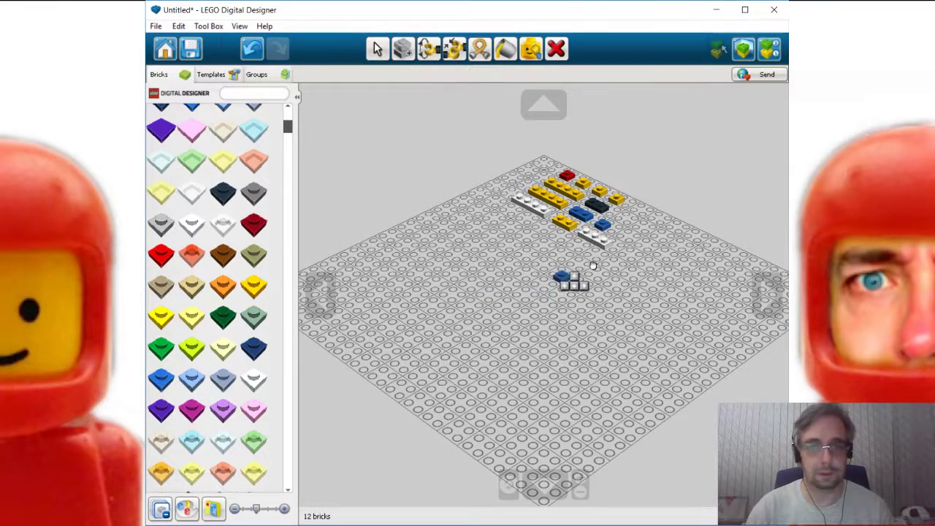
{"action": "left_click", "coordinate": [620, 236]}
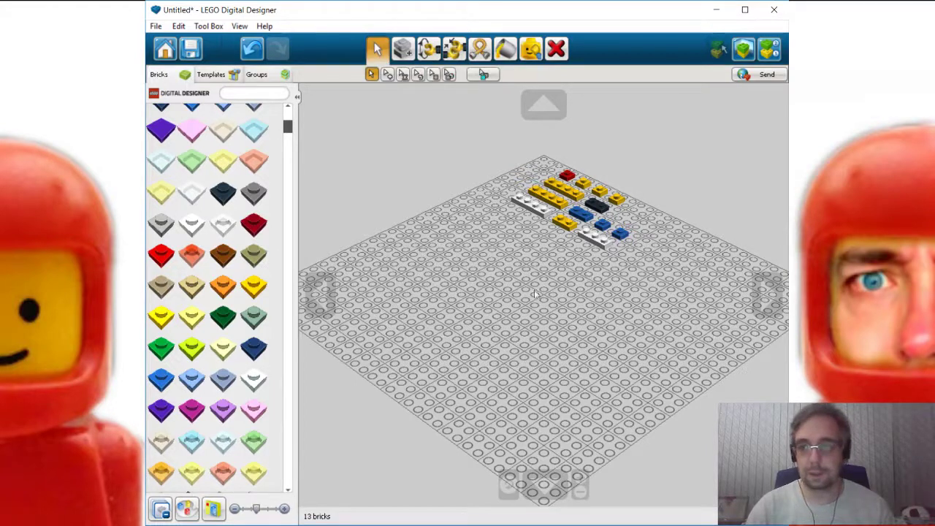
{"action": "left_click", "coordinate": [224, 193]}
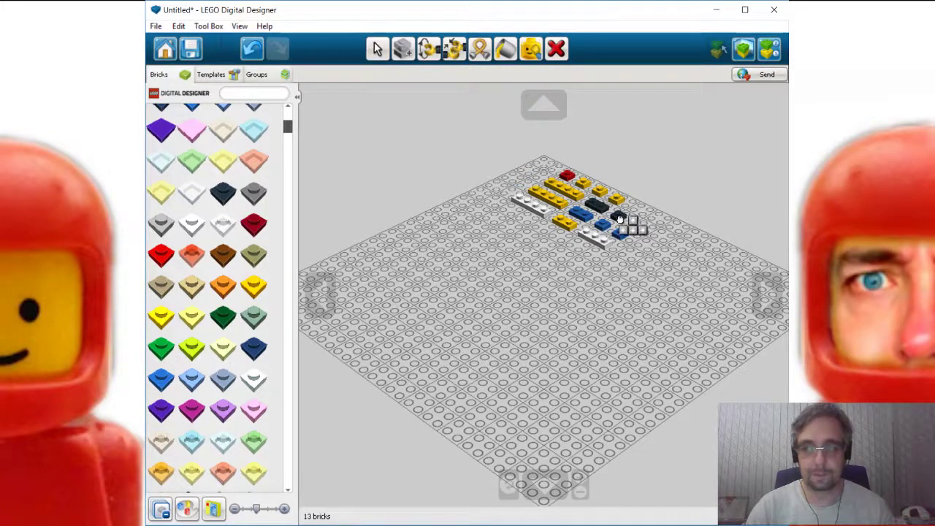
{"action": "left_click", "coordinate": [619, 218]}
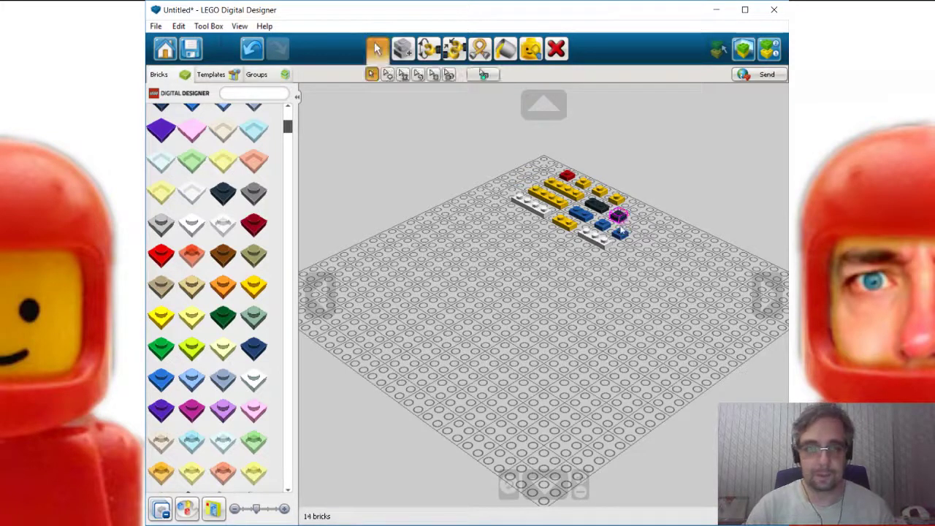
{"action": "left_click", "coordinate": [218, 193]}
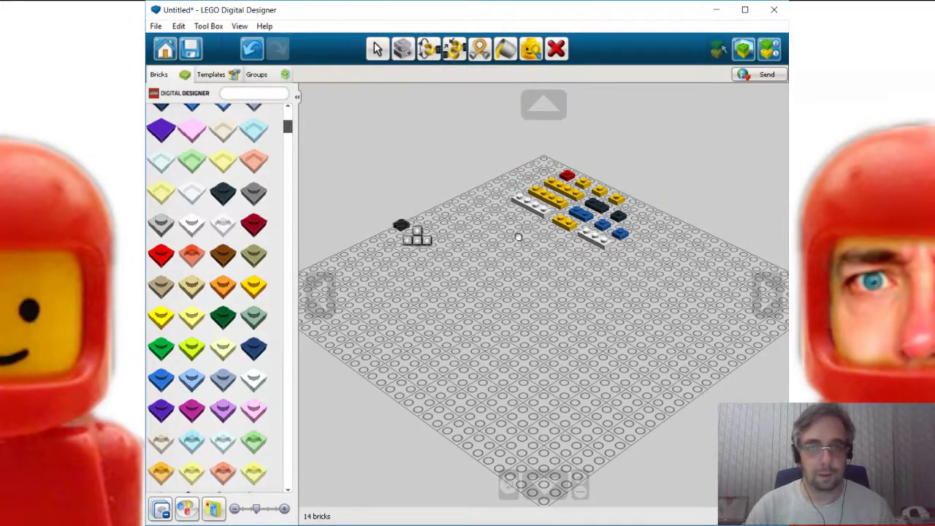
{"action": "left_click", "coordinate": [635, 224]}
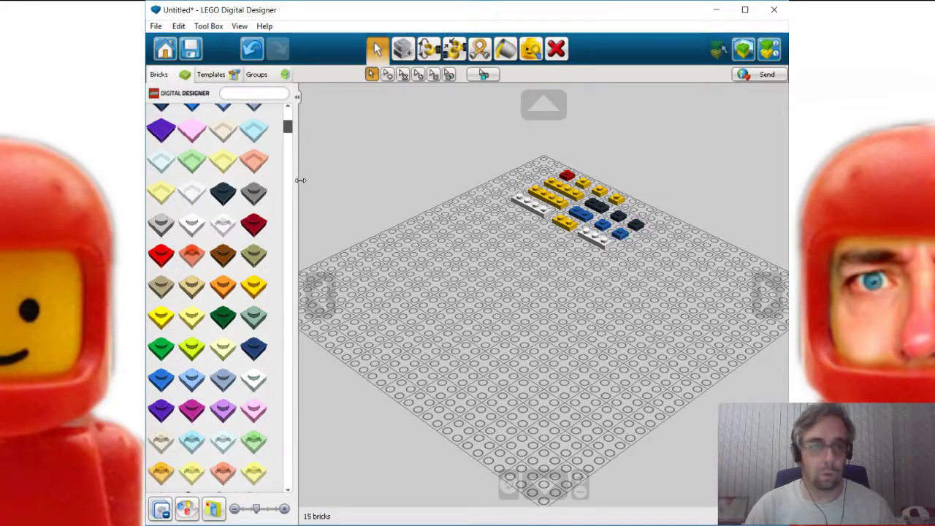
Step: Place two black 1x2 plates on the right side of the cluster
{"action": "left_click_drag", "start_coordinate": [287, 131], "coordinate": [286, 152]}
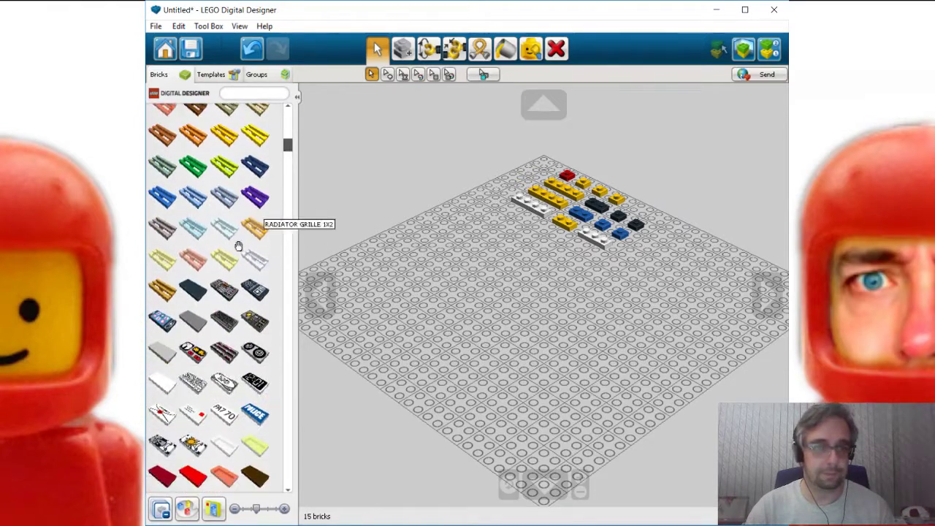
{"action": "left_click", "coordinate": [194, 290]}
{"action": "left_click", "coordinate": [655, 214]}
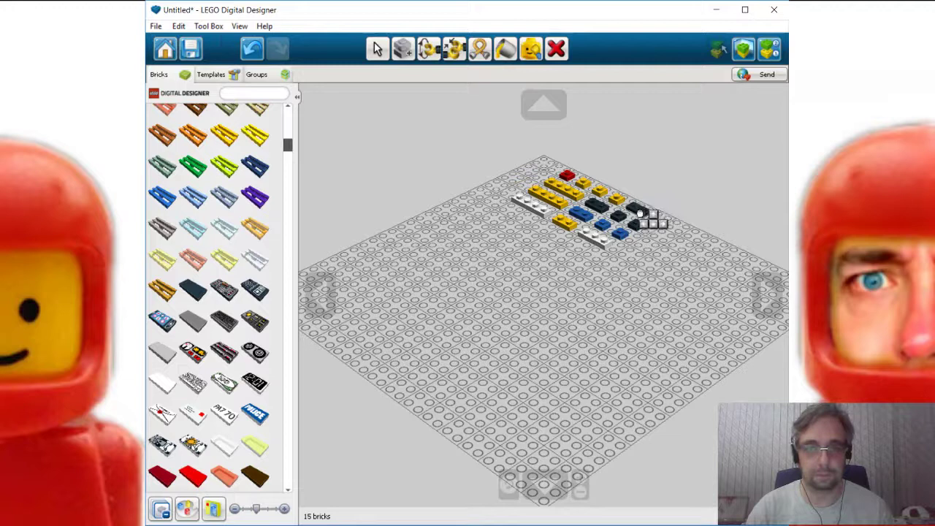
{"action": "left_click", "coordinate": [633, 243]}
{"action": "left_click", "coordinate": [193, 292]}
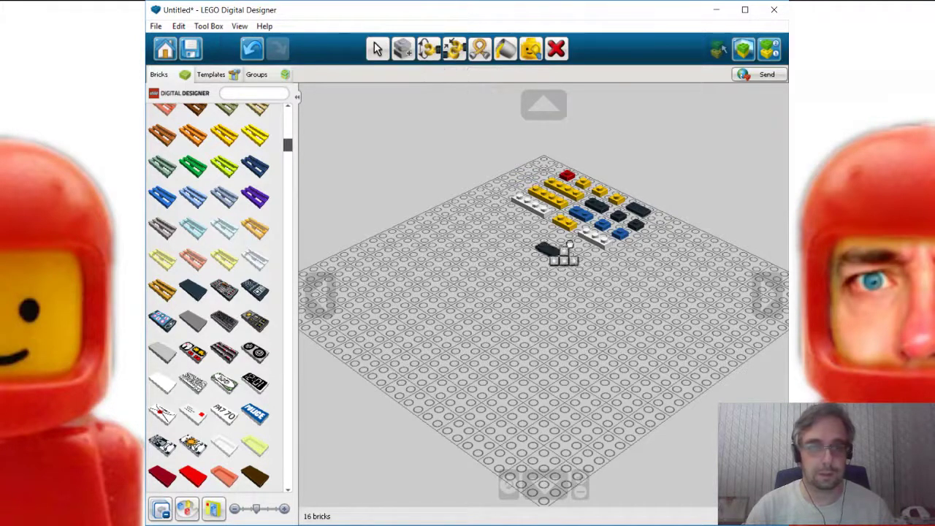
{"action": "left_click", "coordinate": [665, 228]}
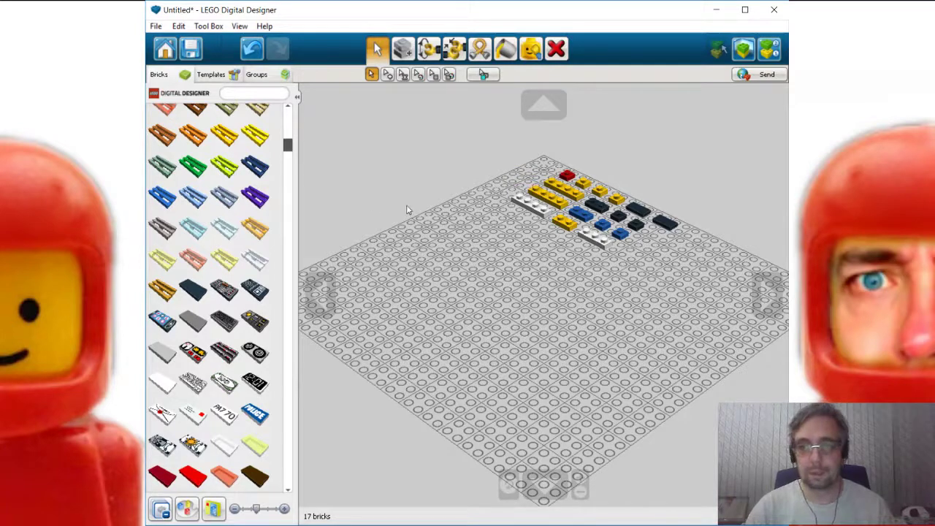
{"action": "left_click_drag", "start_coordinate": [288, 150], "coordinate": [287, 111]}
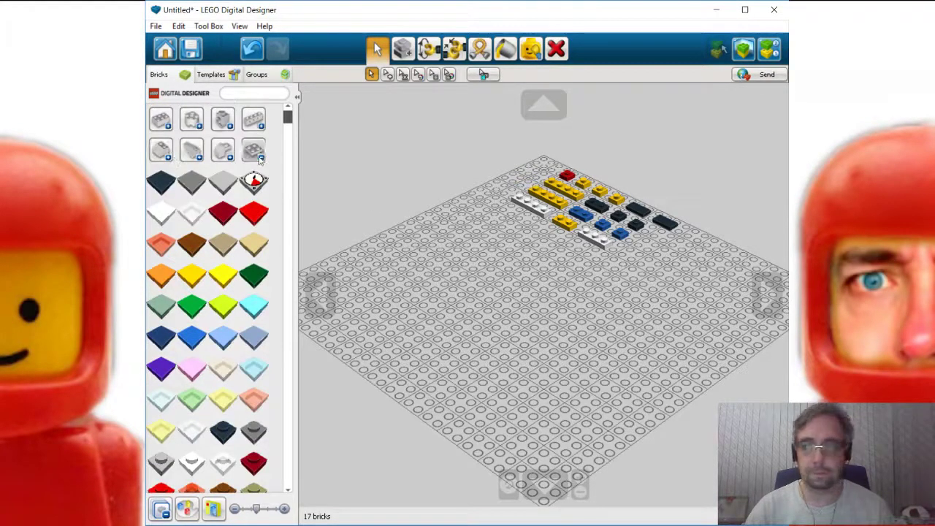
Step: Set a yellow 1x2 profile brick at the cluster's right edge beside the black plates
{"action": "left_click", "coordinate": [259, 159]}
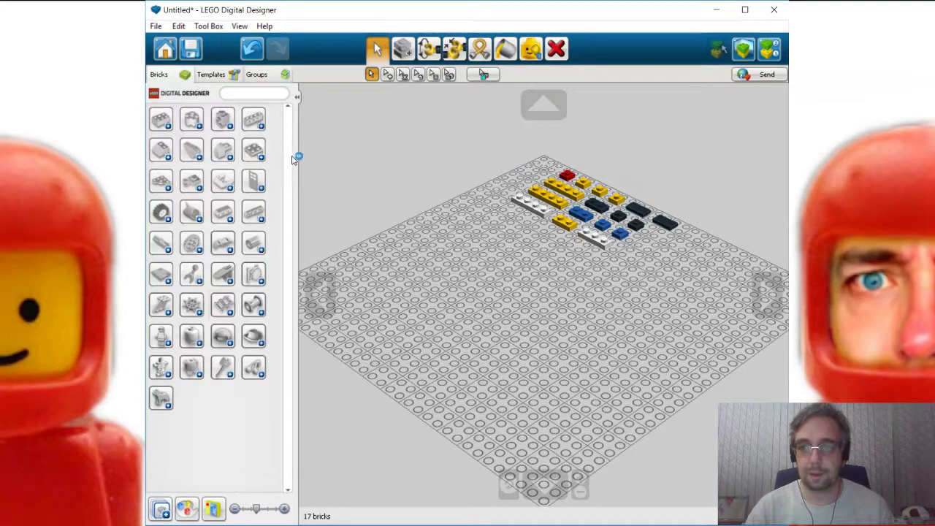
{"action": "left_click", "coordinate": [167, 127]}
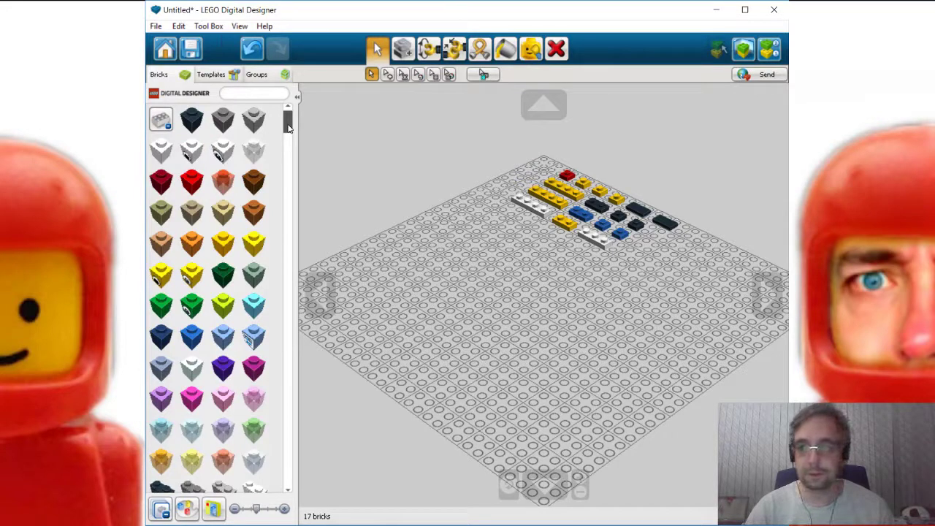
{"action": "left_click_drag", "start_coordinate": [287, 127], "coordinate": [290, 151]}
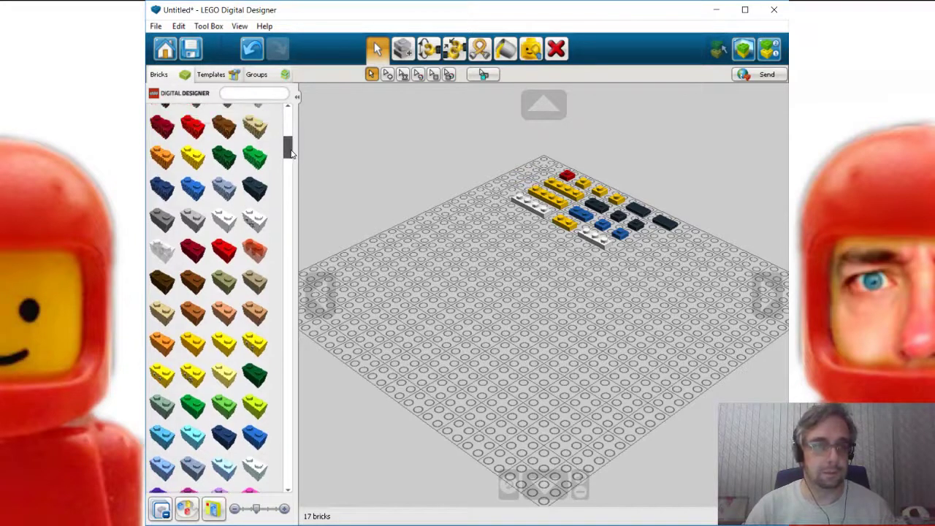
{"action": "left_click", "coordinate": [190, 158]}
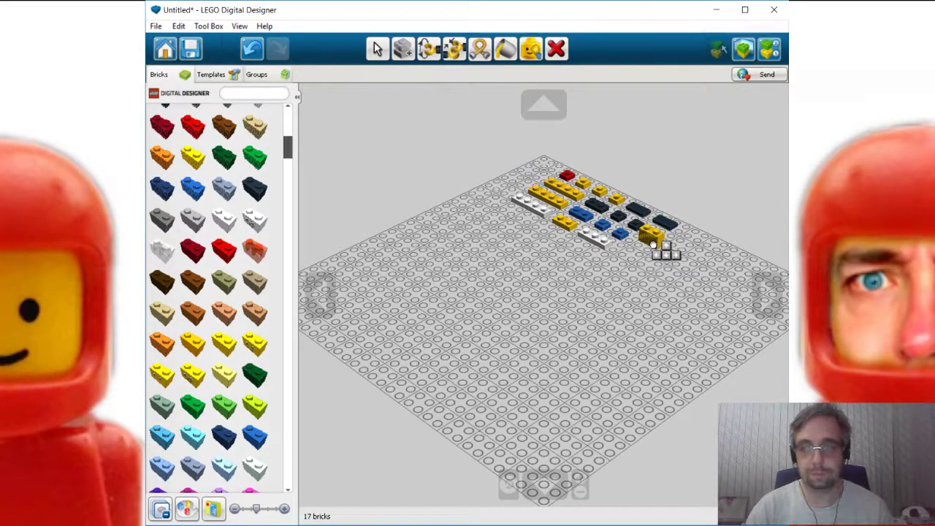
{"action": "left_click", "coordinate": [654, 245]}
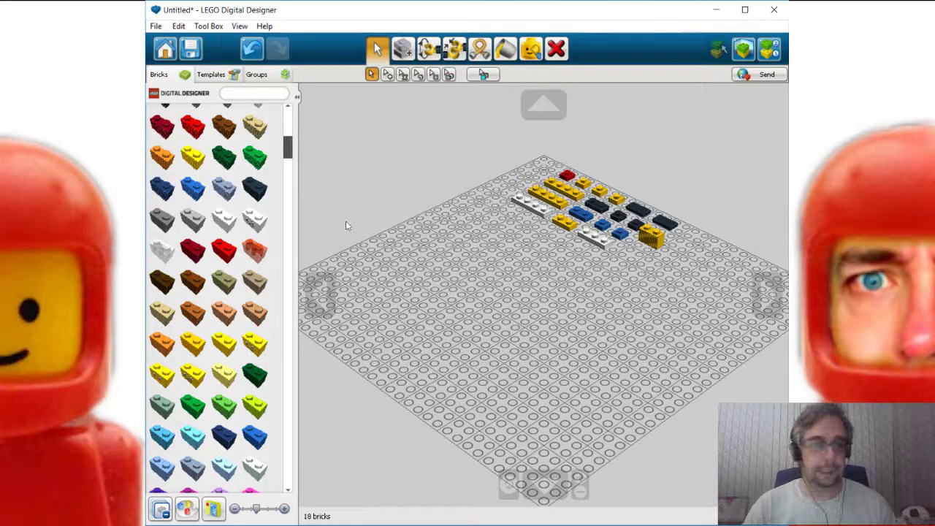
Step: Place three yellow 1x1 bricks in a diagonal line stepping down from the profile brick
{"action": "left_click_drag", "start_coordinate": [289, 156], "coordinate": [290, 128]}
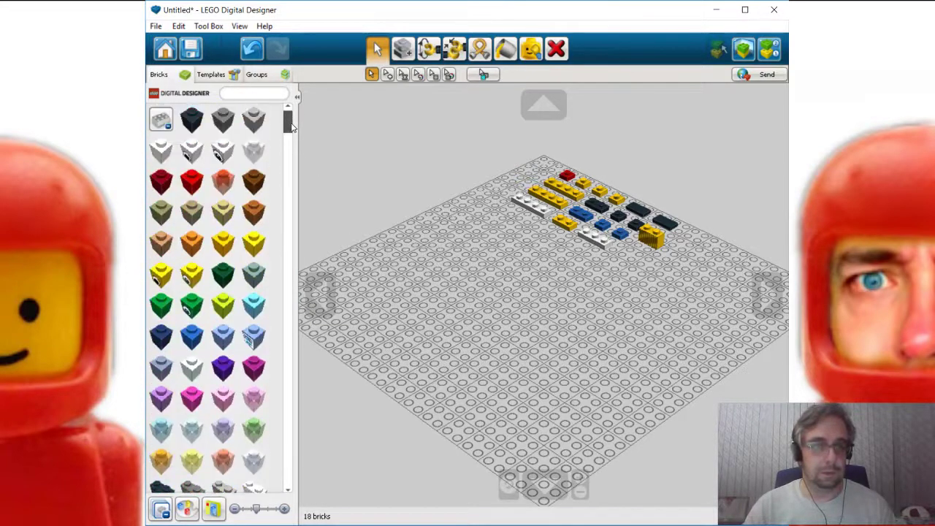
{"action": "left_click", "coordinate": [263, 241]}
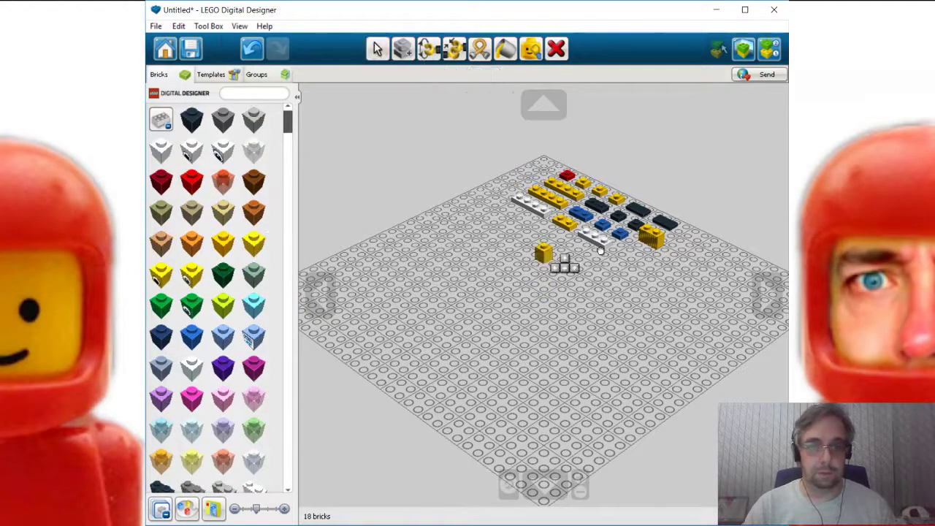
{"action": "left_click", "coordinate": [635, 250]}
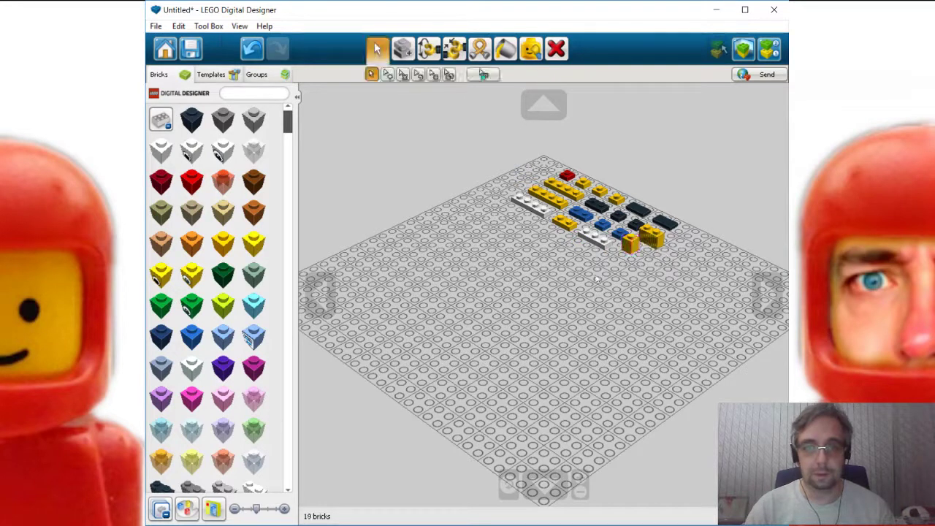
{"action": "left_click", "coordinate": [253, 241]}
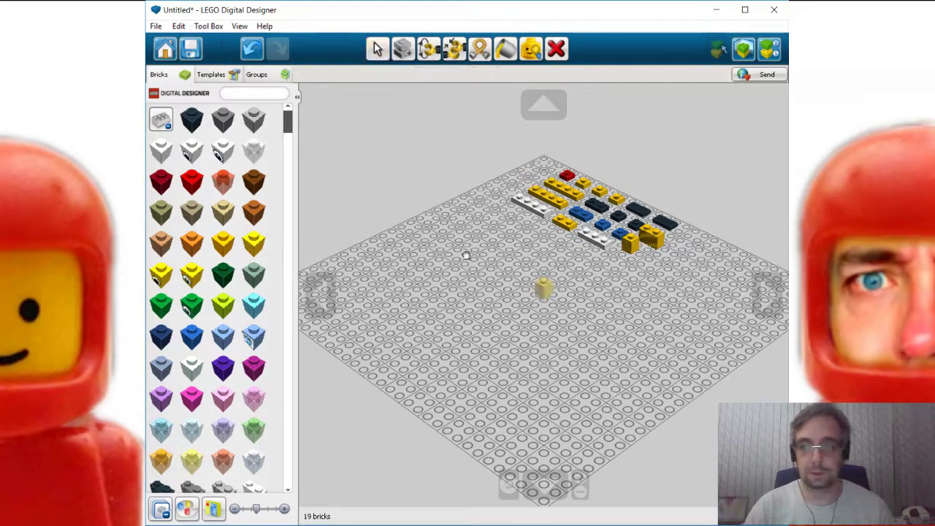
{"action": "left_click", "coordinate": [645, 264]}
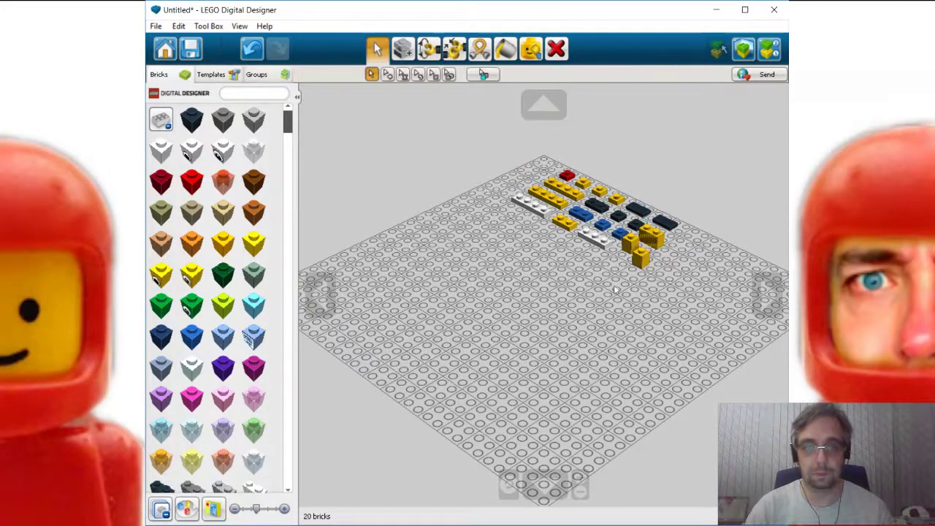
{"action": "left_click", "coordinate": [253, 243]}
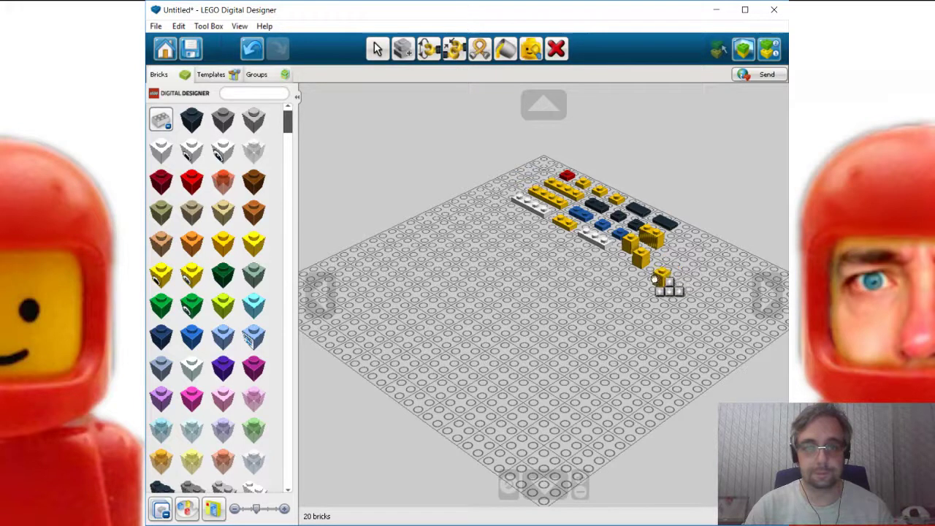
{"action": "left_click", "coordinate": [652, 273]}
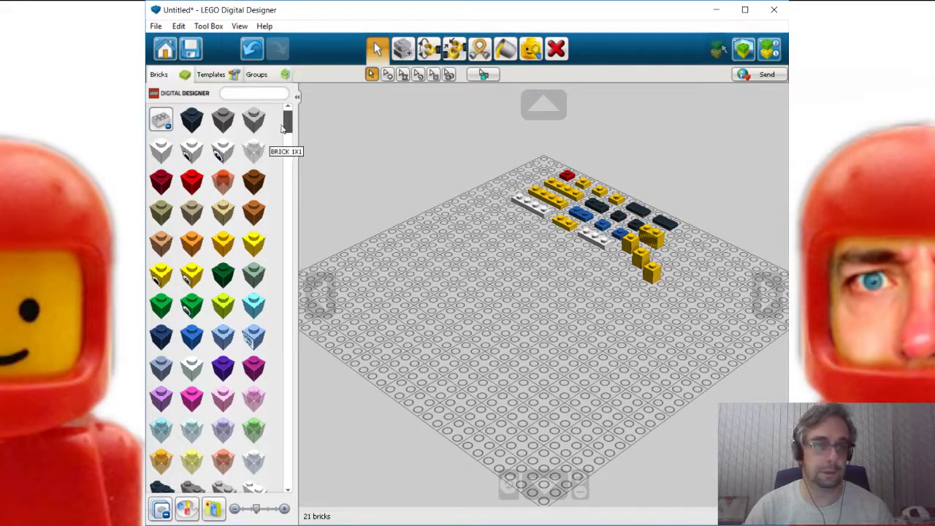
Step: Place a yellow 1x1 angular brick on the baseplate
{"action": "left_click", "coordinate": [168, 127]}
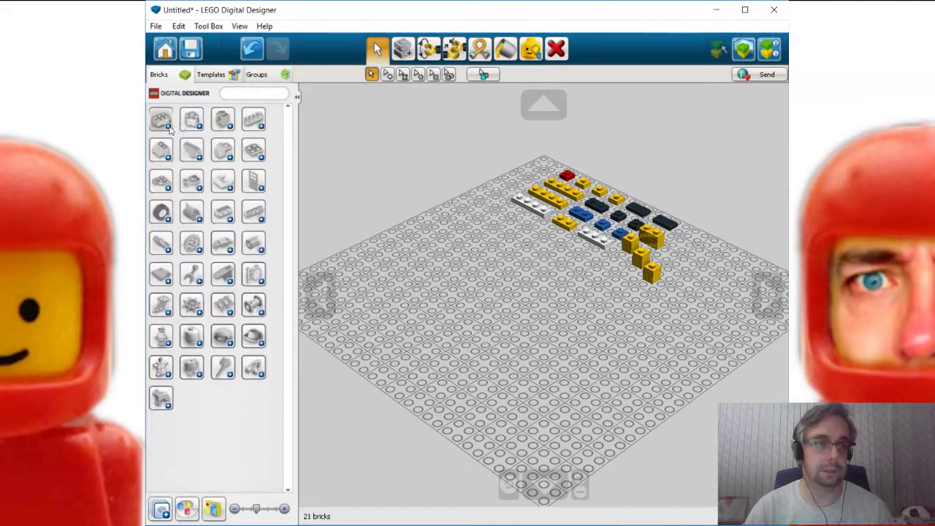
{"action": "left_click", "coordinate": [230, 127]}
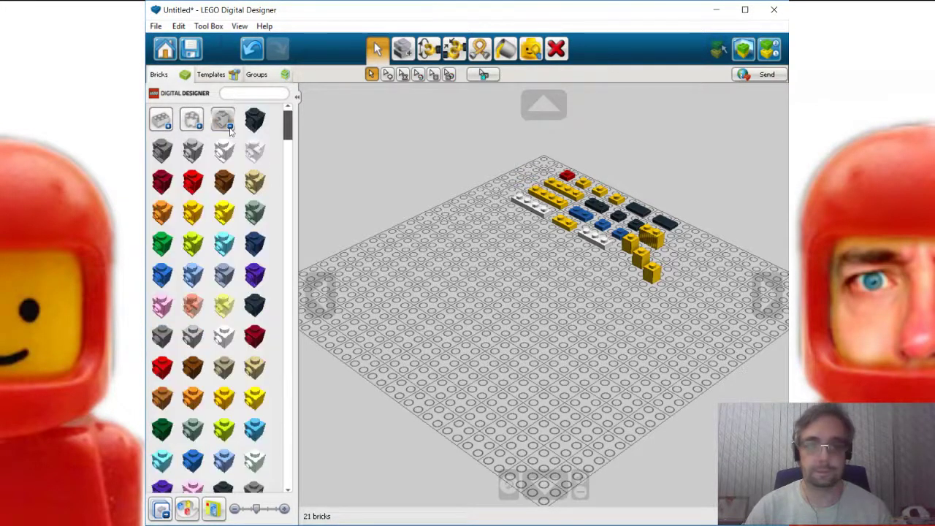
{"action": "left_click", "coordinate": [225, 213]}
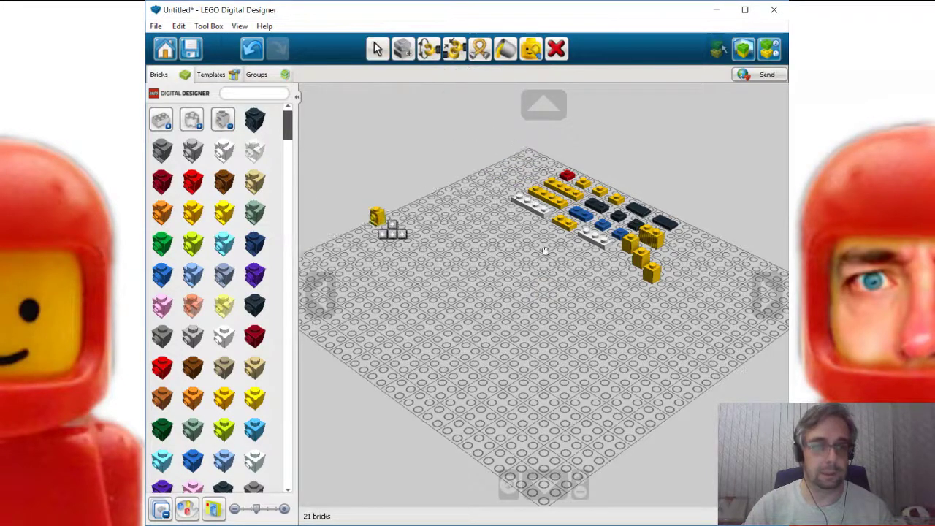
{"action": "left_click", "coordinate": [690, 247]}
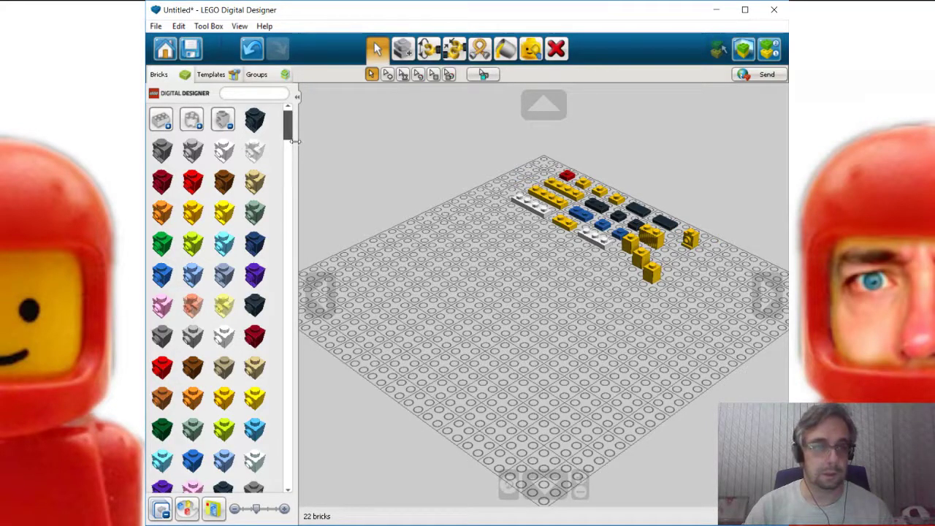
Step: Add a light blue 1x1 angular brick and delete the unwanted yellow brick
{"action": "mouse_move", "coordinate": [289, 134]}
{"action": "left_mouse_down"}
{"action": "mouse_move", "coordinate": [292, 201]}
{"action": "mouse_move", "coordinate": [296, 127]}
{"action": "left_mouse_up"}
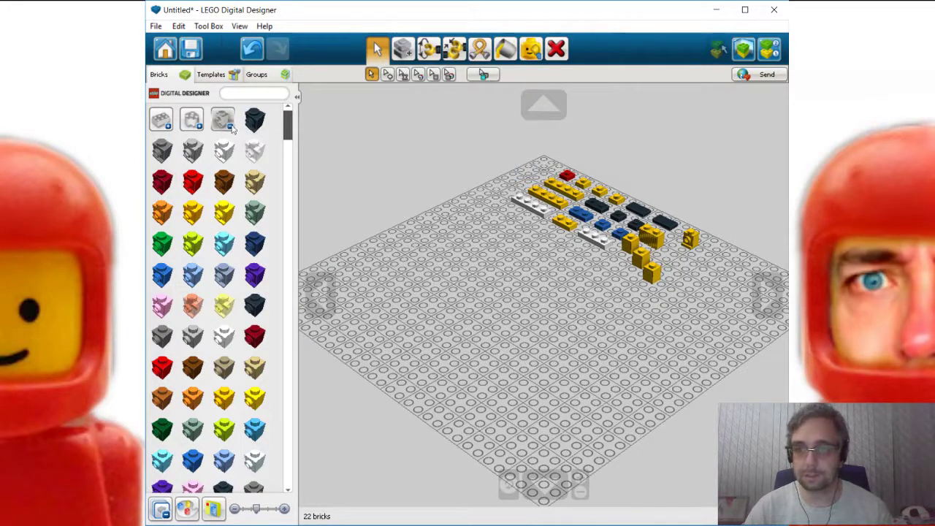
{"action": "left_click", "coordinate": [193, 275]}
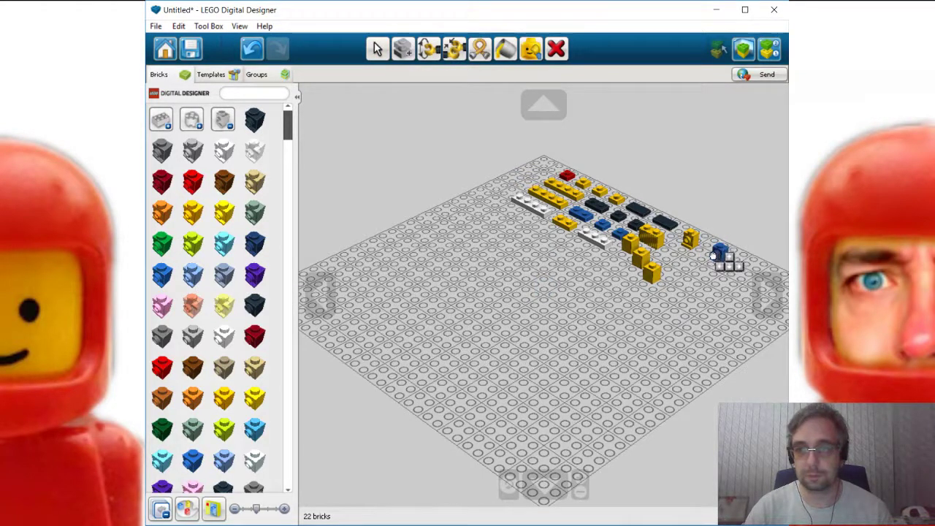
{"action": "left_click", "coordinate": [670, 260]}
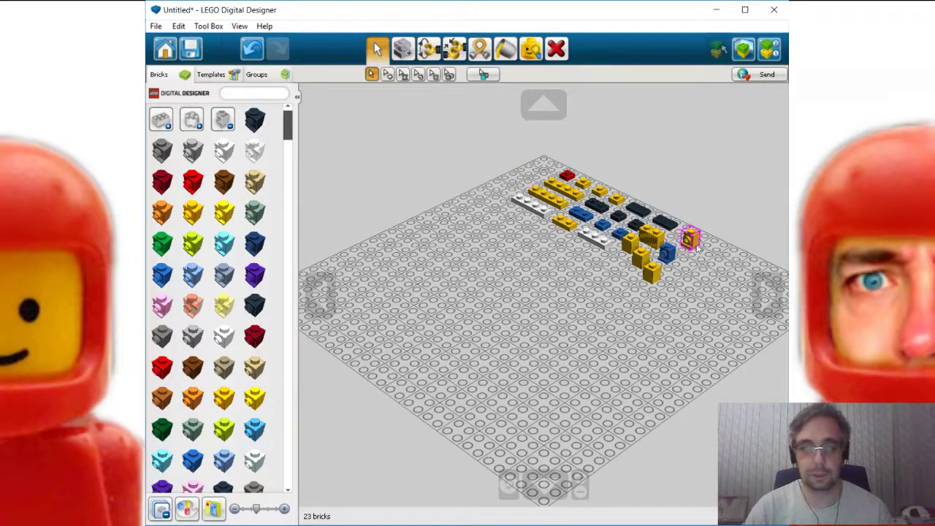
{"action": "key", "text": "Delete"}
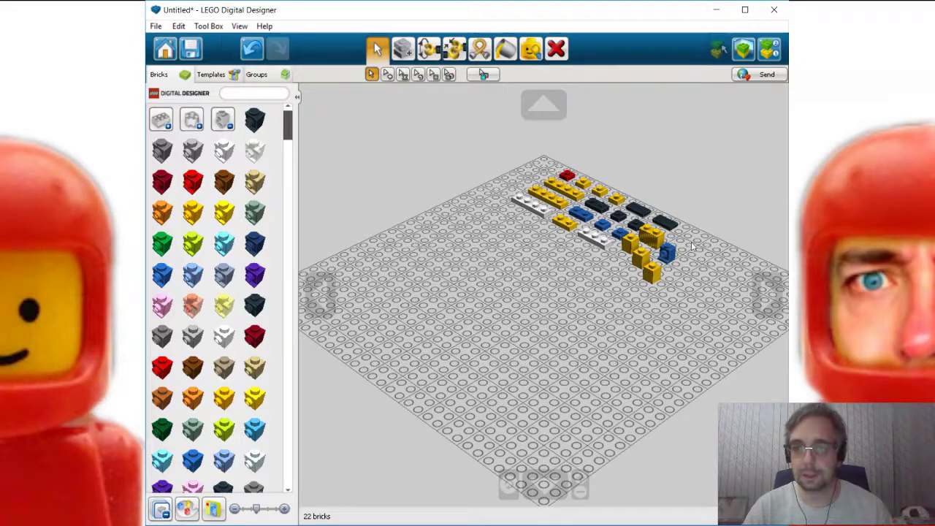
Step: Place a yellow 1x1 Technic brick beside the blue bricks
{"action": "left_click", "coordinate": [229, 128]}
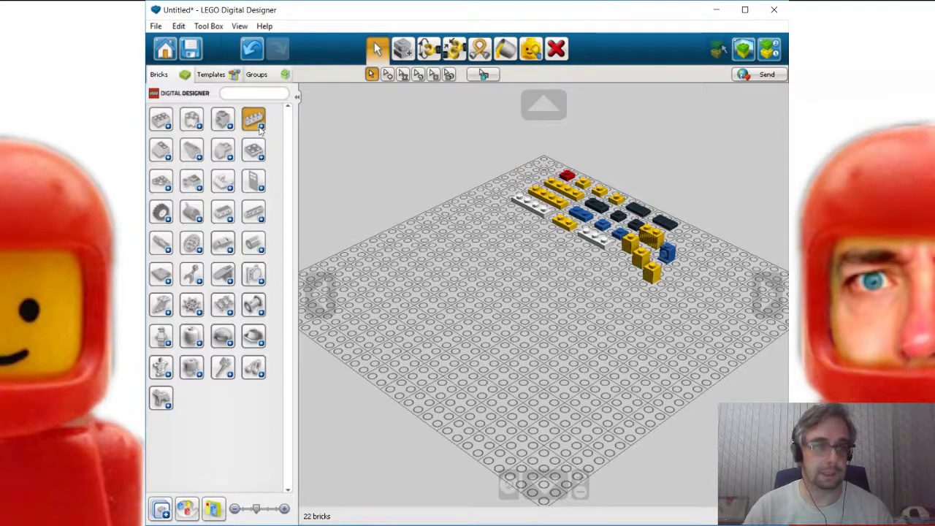
{"action": "left_click", "coordinate": [253, 121]}
{"action": "left_click", "coordinate": [223, 211]}
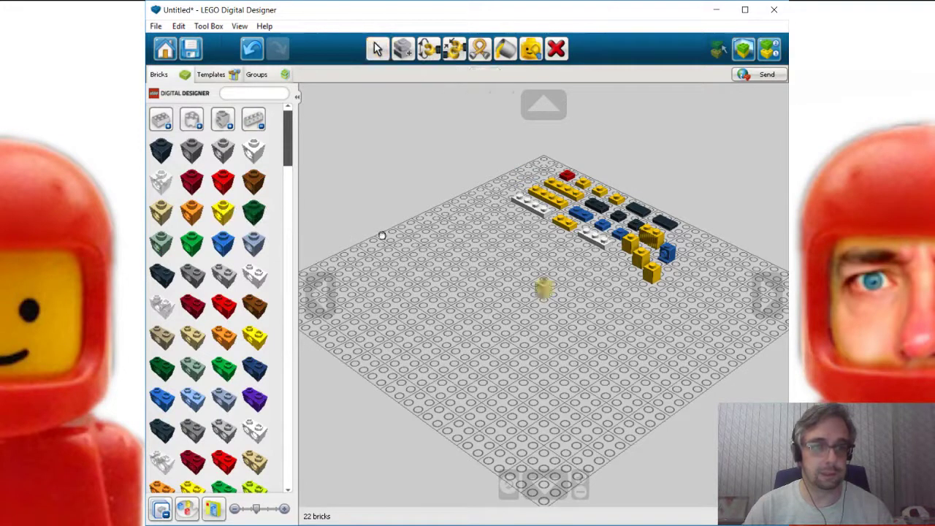
{"action": "left_click", "coordinate": [684, 241]}
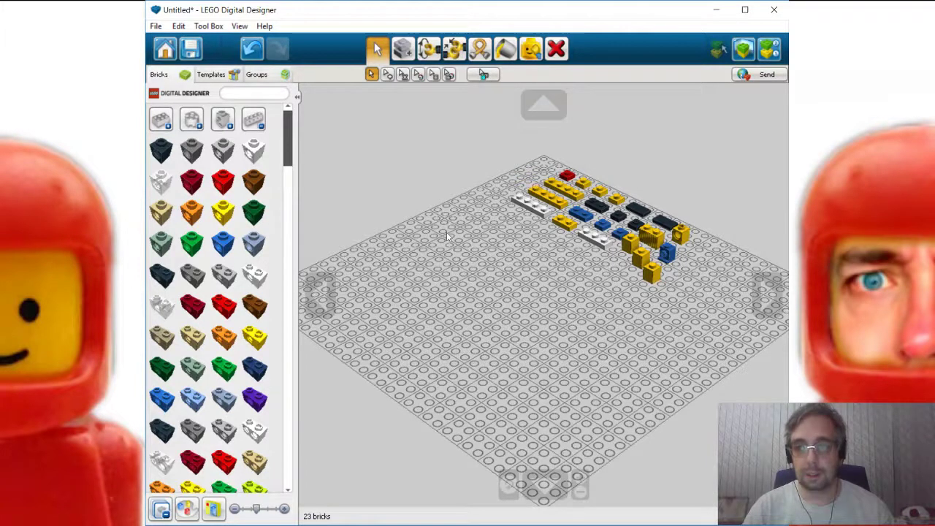
Step: Place a yellow slope and a blue roof tile side by side at the model's right end
{"action": "left_click", "coordinate": [259, 126]}
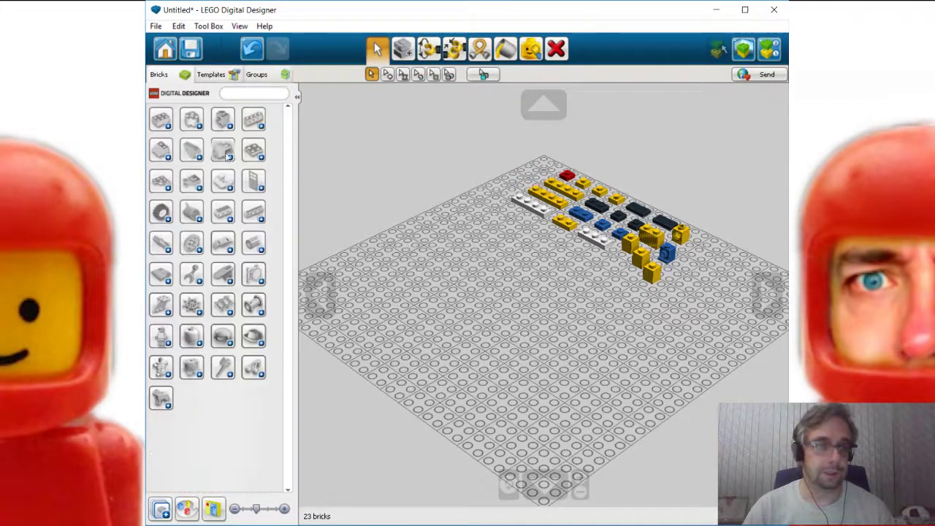
{"action": "left_click", "coordinate": [212, 172]}
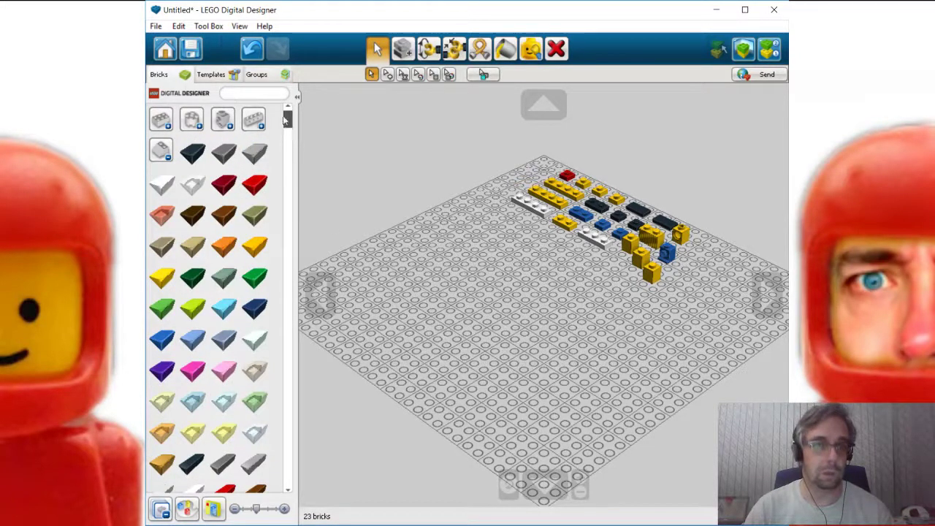
{"action": "left_click_drag", "start_coordinate": [286, 121], "coordinate": [288, 172]}
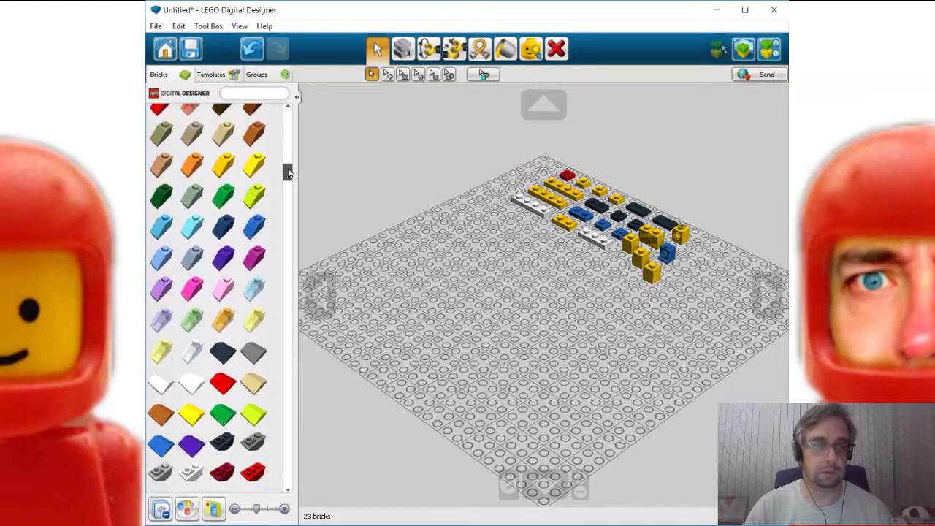
{"action": "left_click_drag", "start_coordinate": [288, 173], "coordinate": [289, 191]}
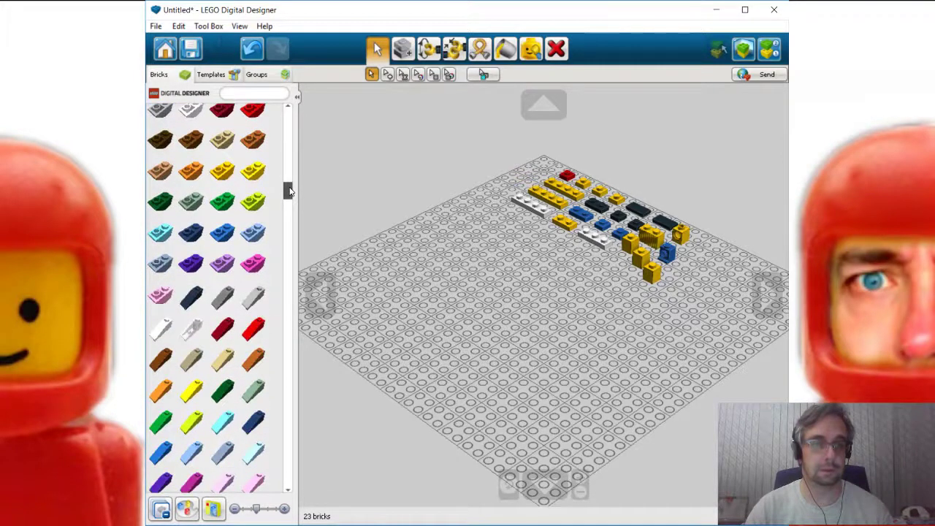
{"action": "left_click", "coordinate": [193, 388]}
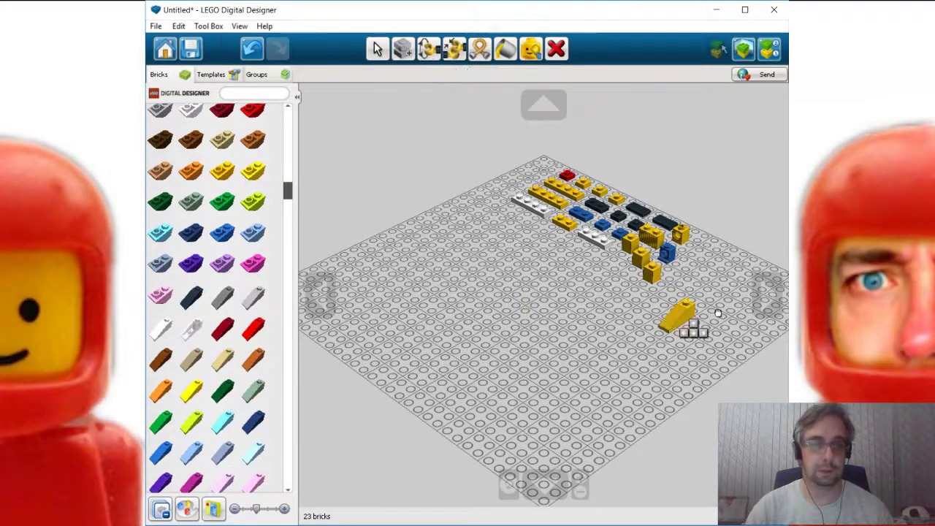
{"action": "left_click", "coordinate": [700, 271]}
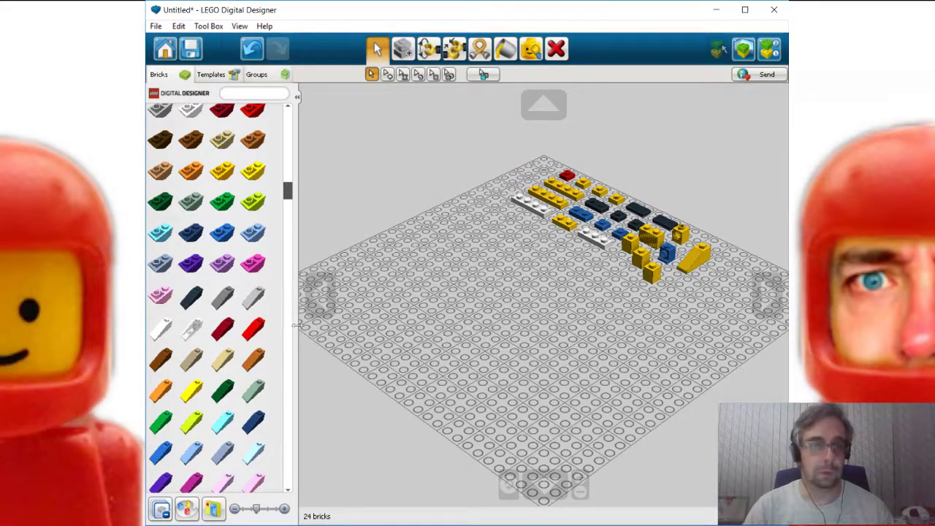
{"action": "left_click", "coordinate": [191, 453]}
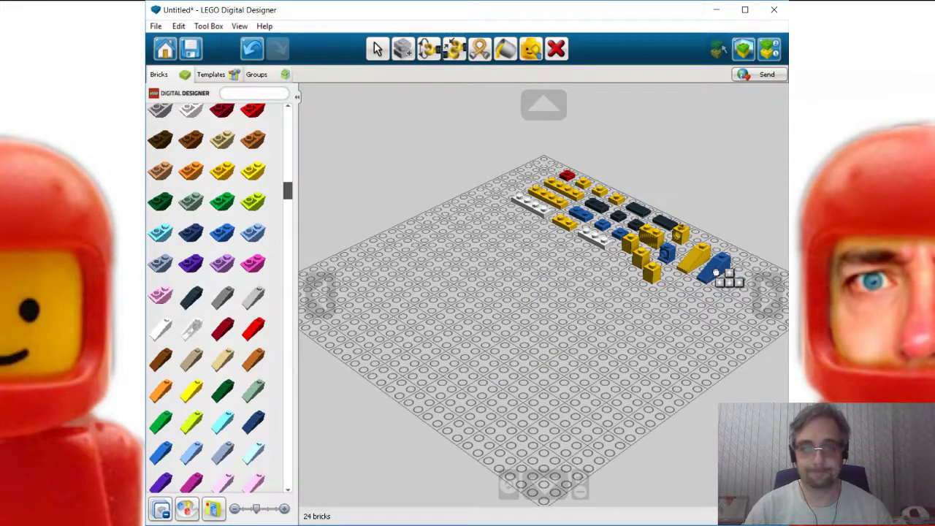
{"action": "left_click", "coordinate": [716, 273]}
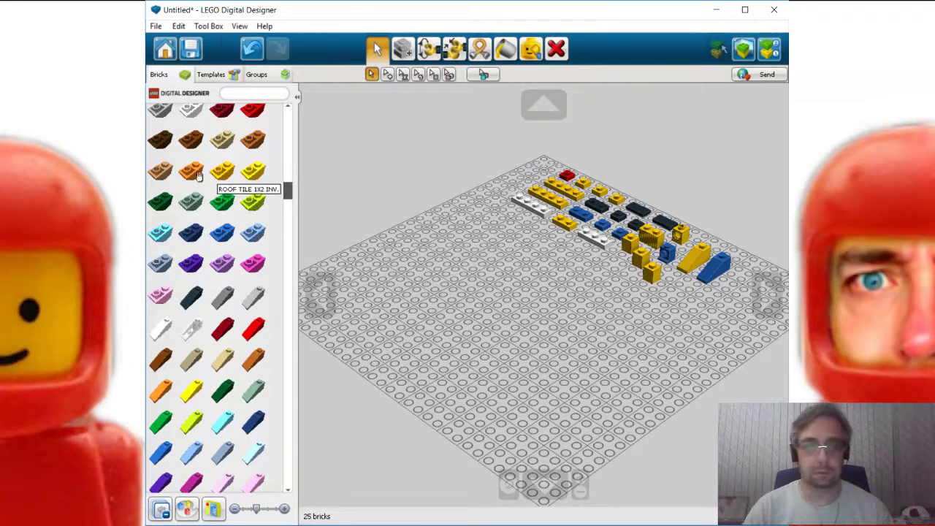
{"action": "left_click", "coordinate": [253, 173]}
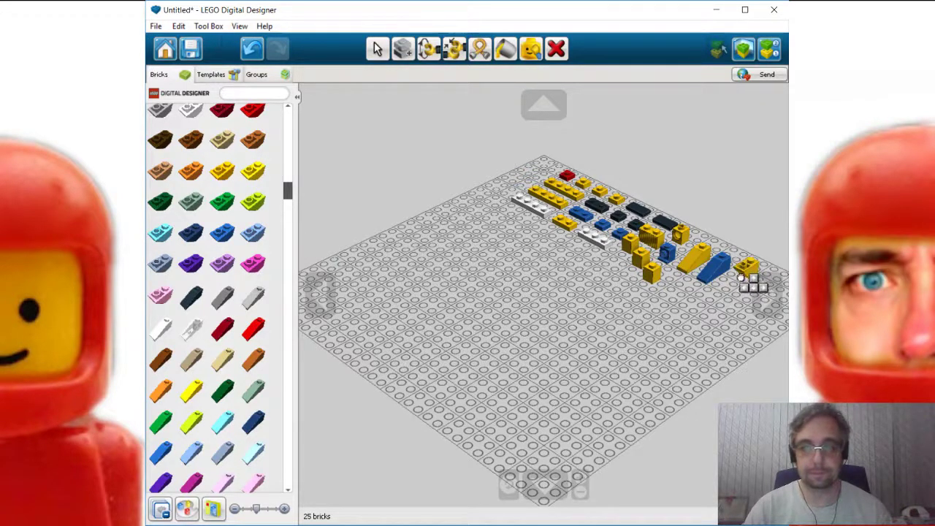
Step: Extend the rows with two yellow inverted roof tiles and a yellow slope
{"action": "left_click", "coordinate": [675, 290]}
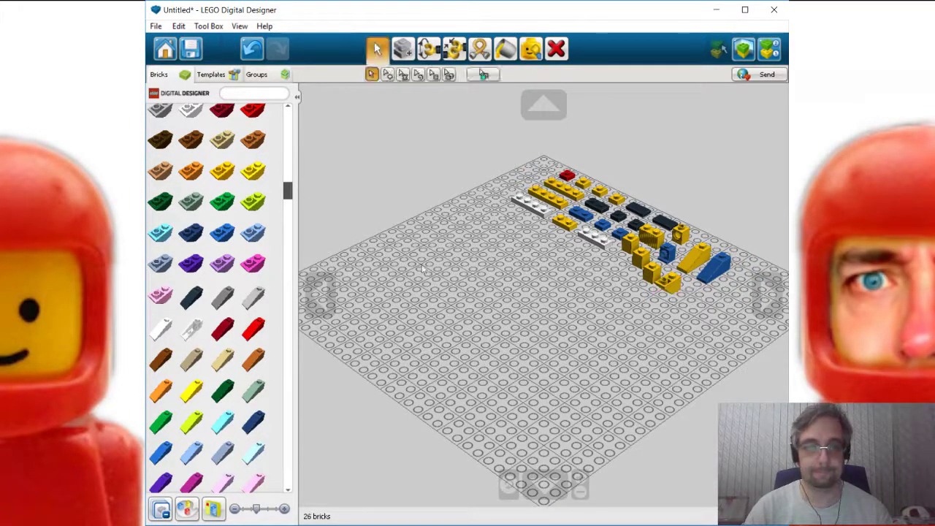
{"action": "left_click", "coordinate": [252, 197]}
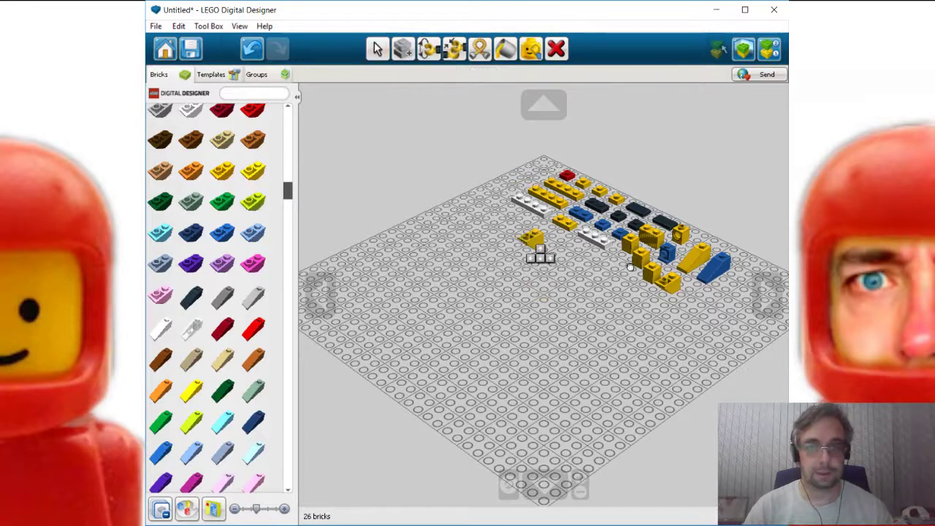
{"action": "left_click", "coordinate": [687, 301]}
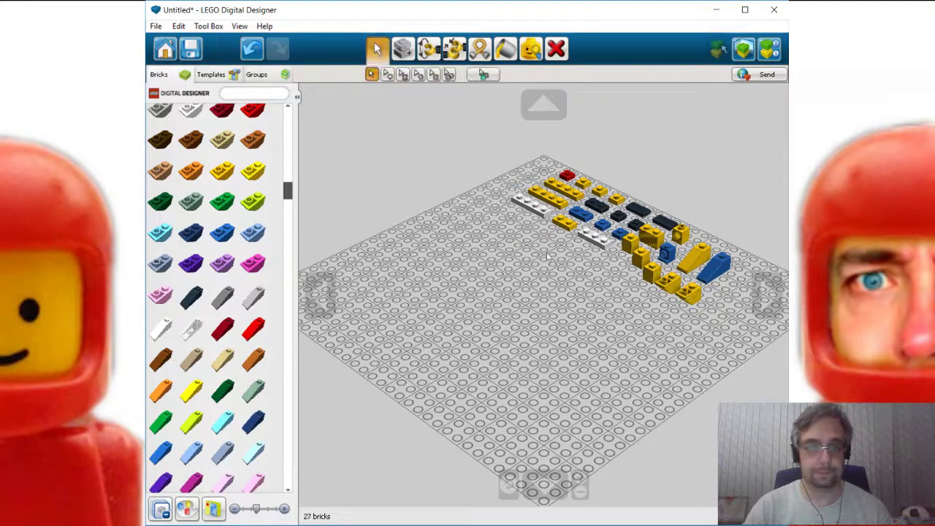
{"action": "left_click", "coordinate": [255, 173]}
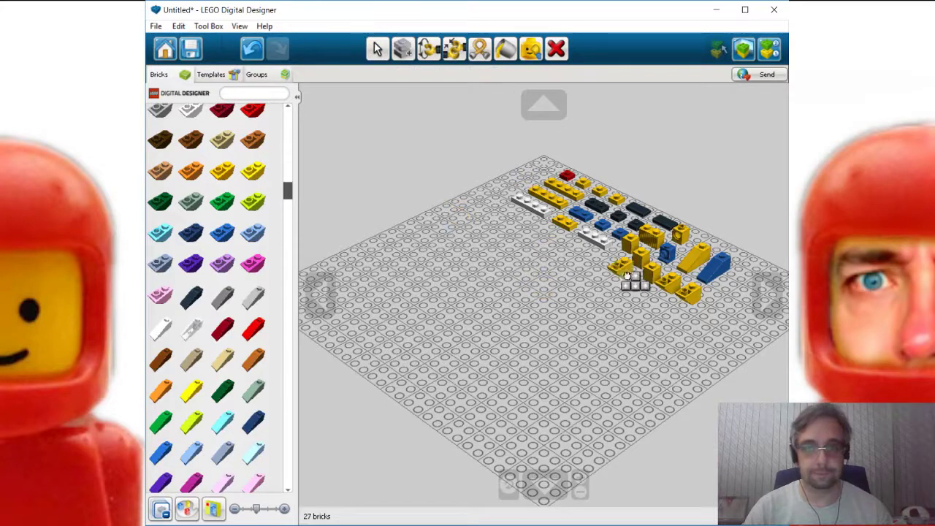
{"action": "left_click", "coordinate": [713, 313]}
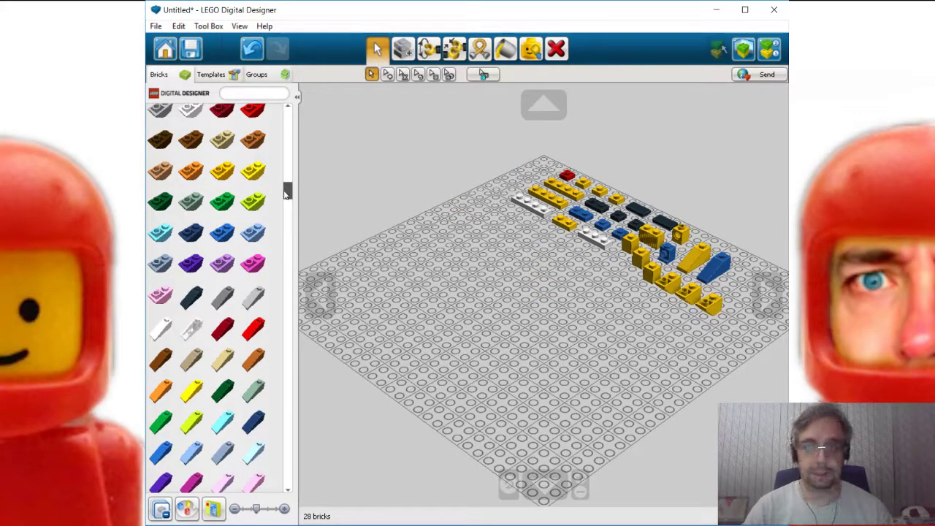
Step: Add two blue 1x2 inverted roof tiles at the plate's right edge
{"action": "left_click_drag", "start_coordinate": [287, 192], "coordinate": [287, 192]}
{"action": "left_click", "coordinate": [224, 222]}
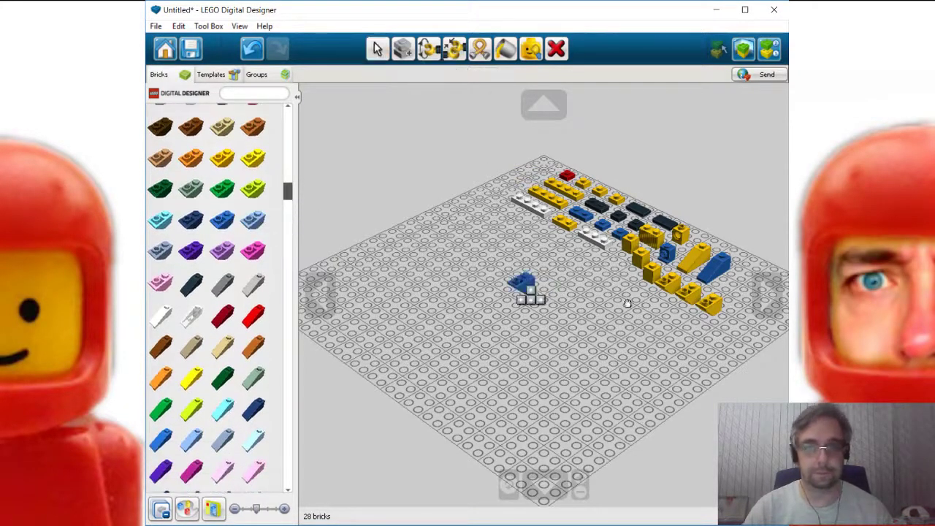
{"action": "left_click", "coordinate": [729, 323]}
{"action": "left_click", "coordinate": [225, 222]}
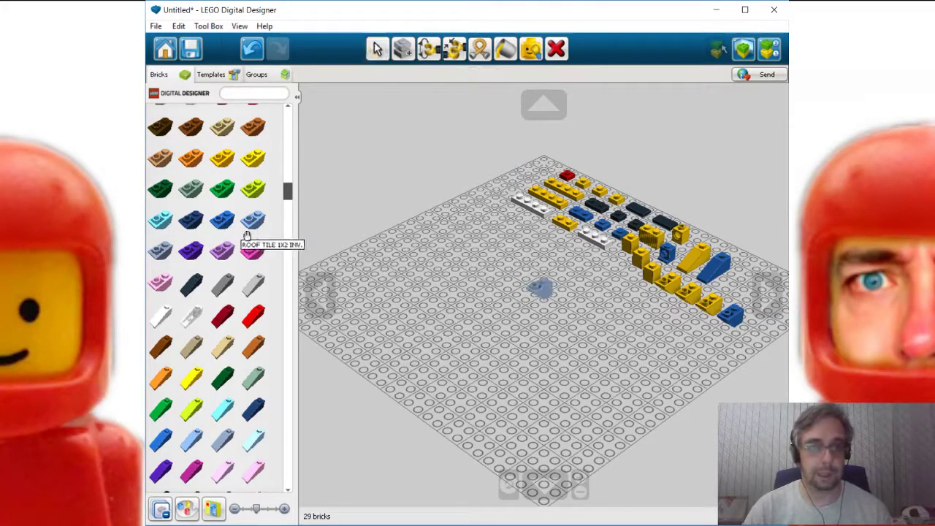
{"action": "left_click", "coordinate": [746, 330]}
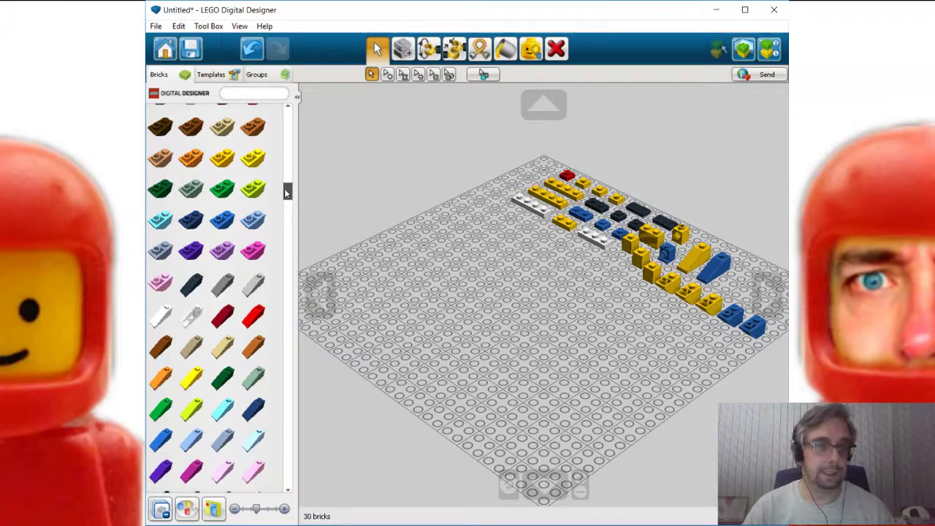
Step: Place three yellow slope bricks in a row at the back-left of the rows
{"action": "left_click_drag", "start_coordinate": [286, 191], "coordinate": [288, 167]}
{"action": "left_click", "coordinate": [255, 213]}
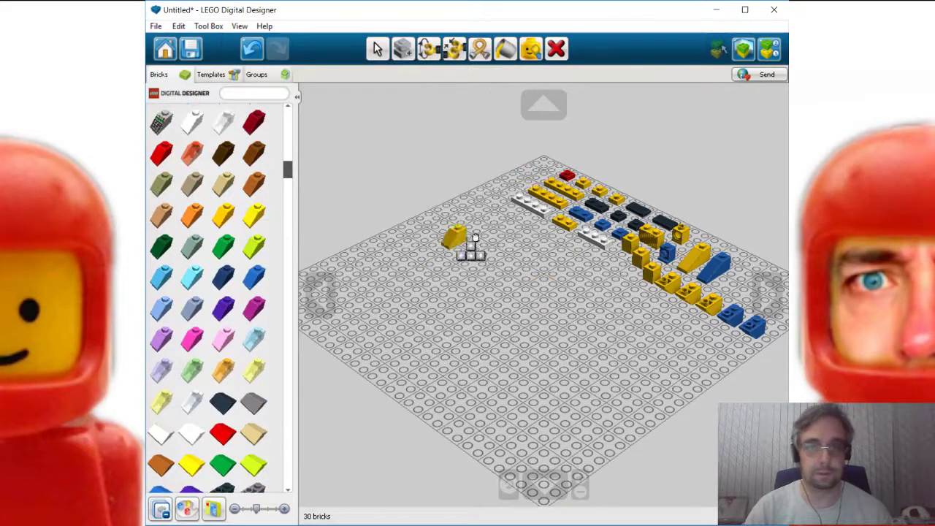
{"action": "left_click", "coordinate": [508, 213]}
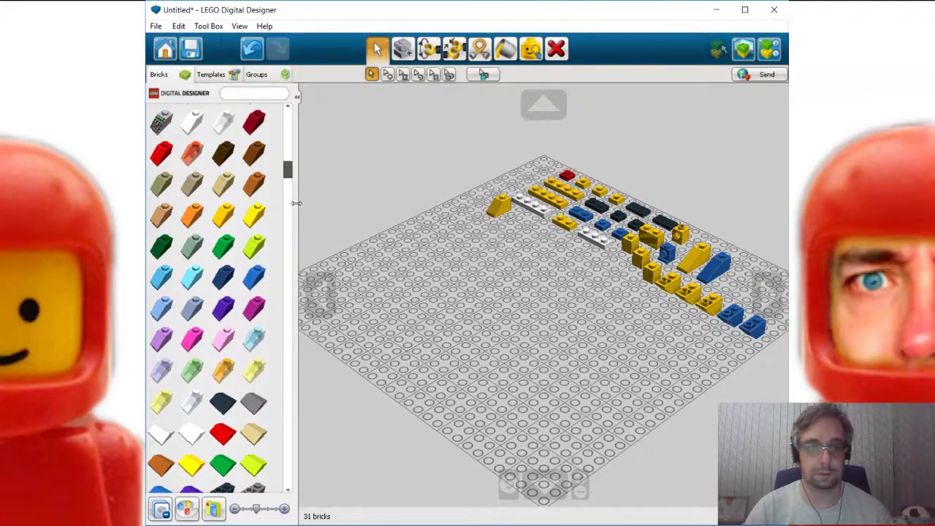
{"action": "left_click", "coordinate": [252, 212]}
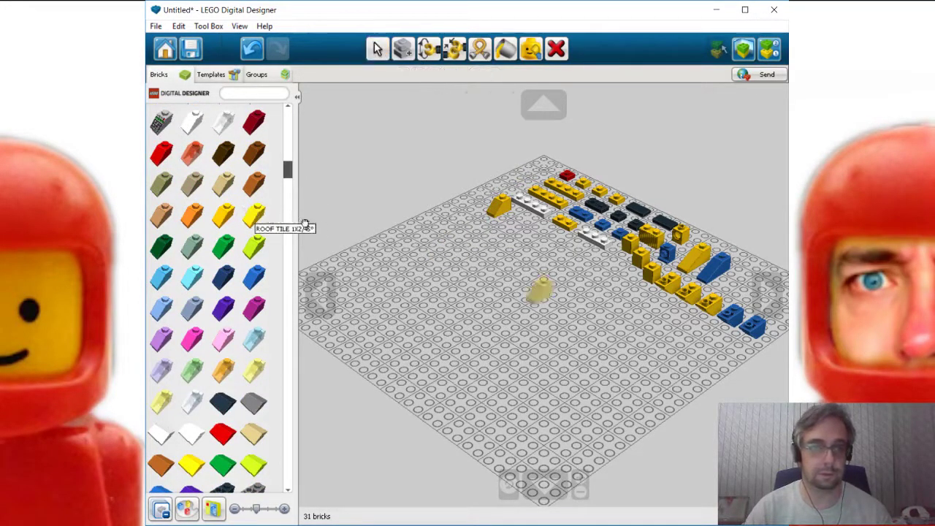
{"action": "left_click", "coordinate": [512, 219]}
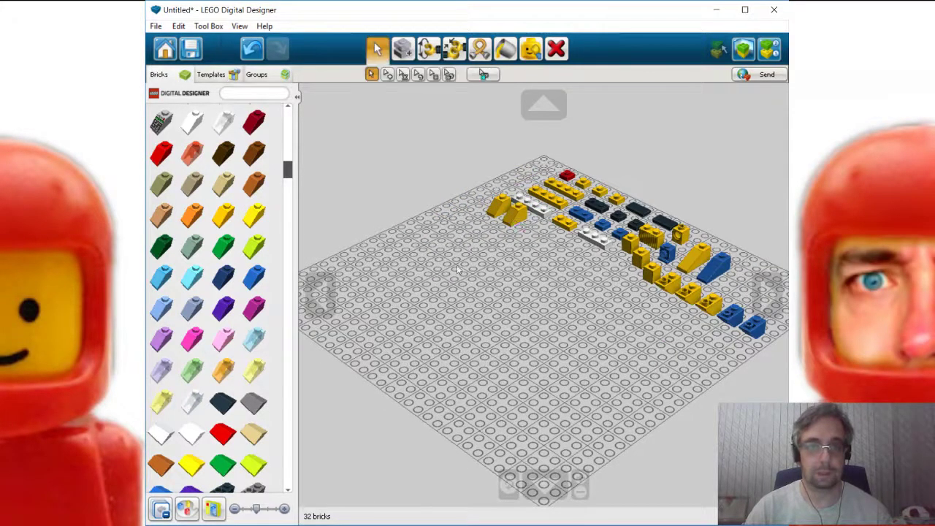
{"action": "left_click", "coordinate": [255, 213]}
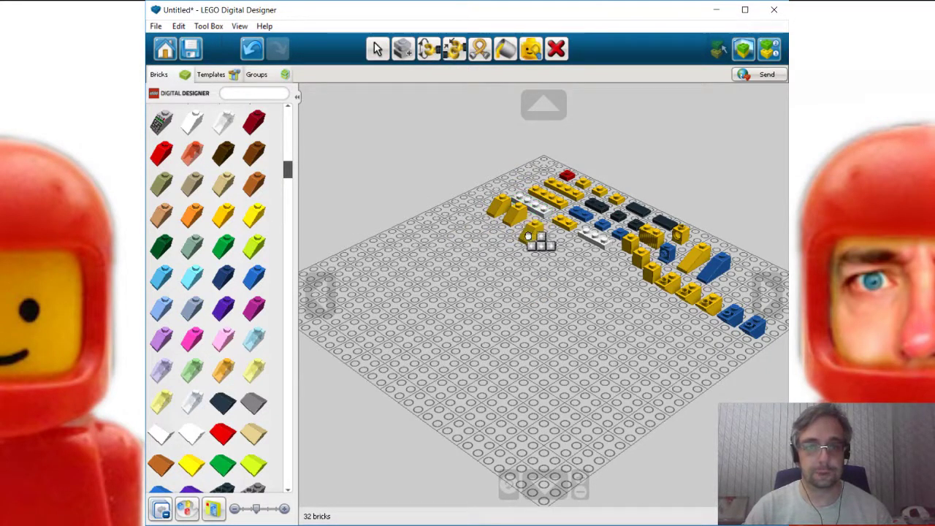
{"action": "left_click", "coordinate": [537, 232]}
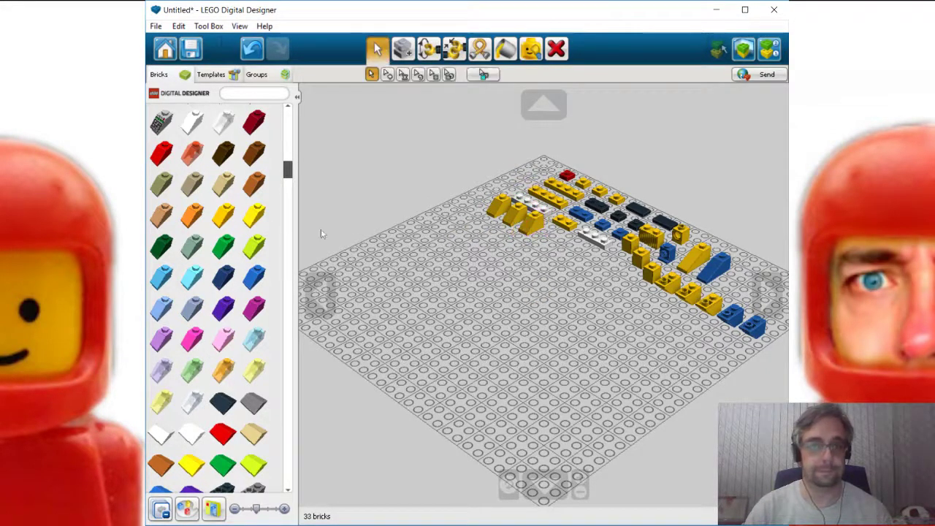
Step: Continue the row with three more yellow slope bricks at its end
{"action": "left_click", "coordinate": [257, 216]}
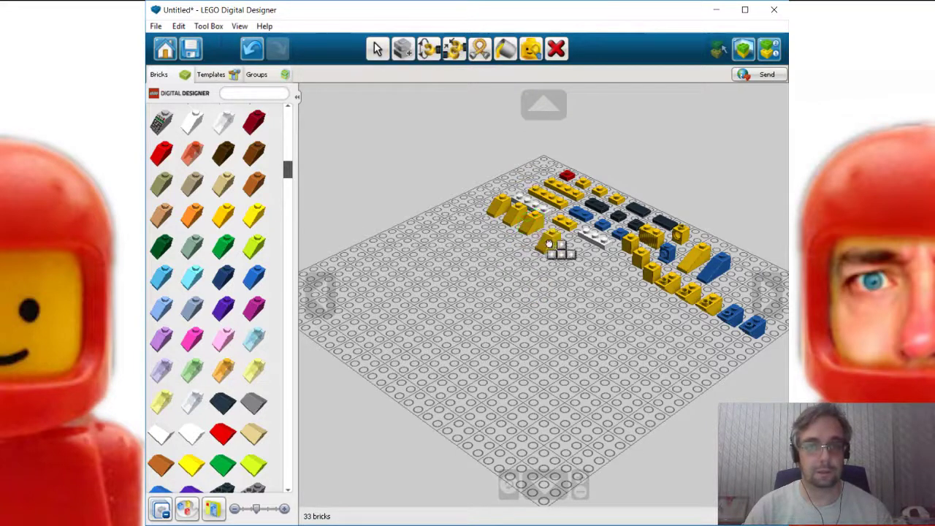
{"action": "left_click", "coordinate": [553, 241]}
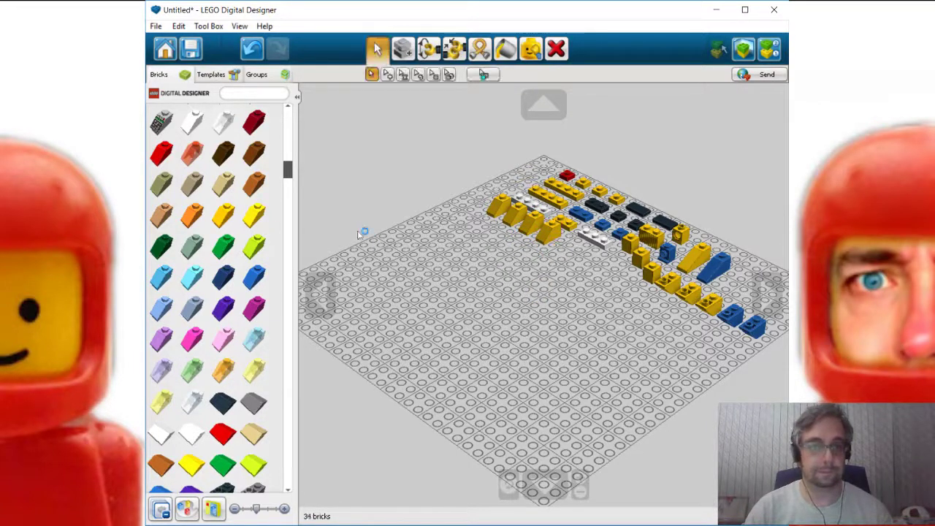
{"action": "left_click", "coordinate": [254, 219]}
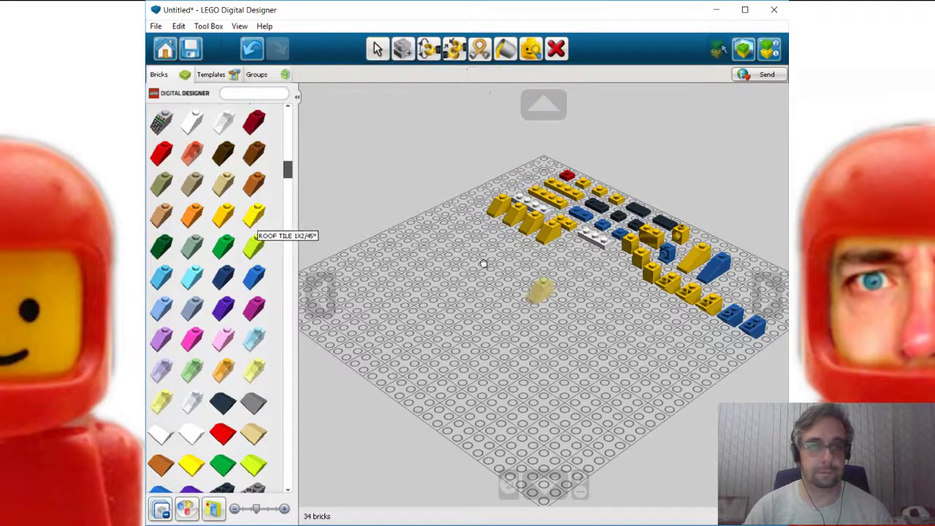
{"action": "left_click", "coordinate": [564, 247]}
{"action": "right_click_drag", "start_coordinate": [566, 244], "coordinate": [576, 257]}
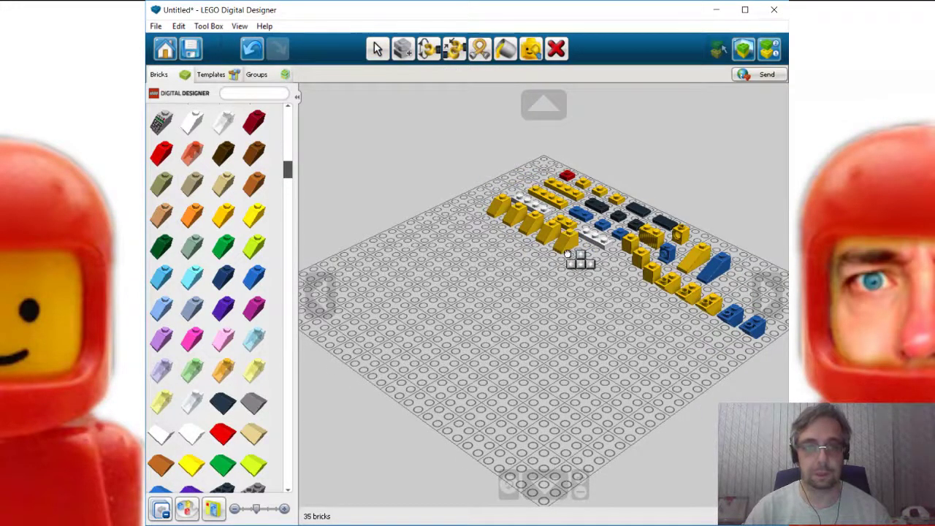
{"action": "left_click", "coordinate": [255, 217]}
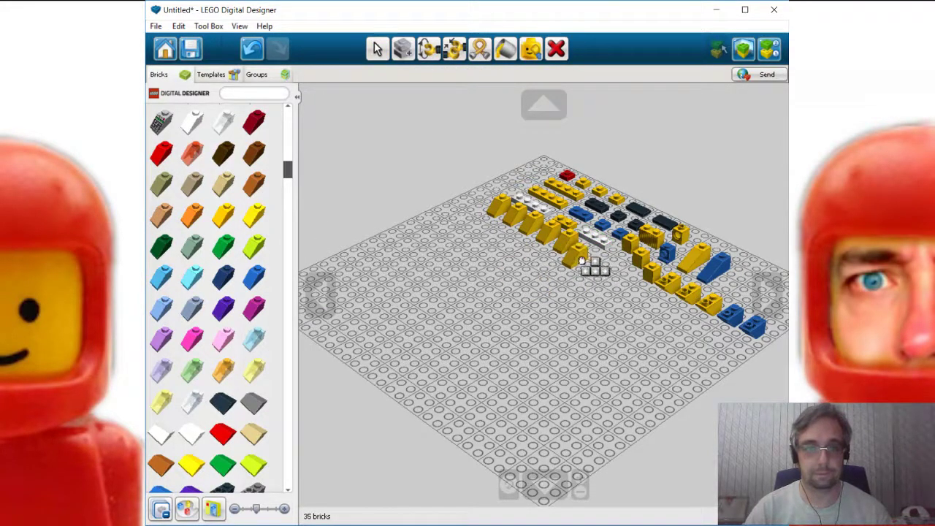
{"action": "left_click", "coordinate": [582, 259]}
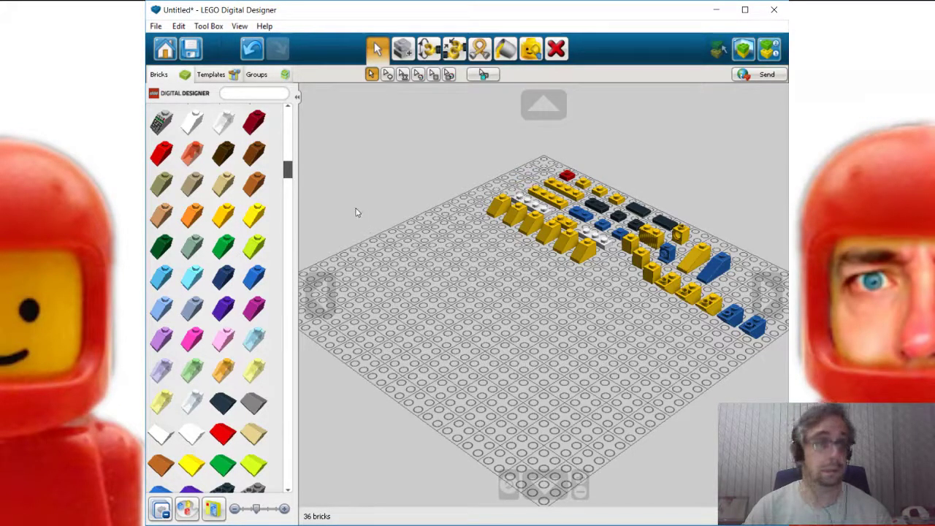
{"action": "left_click_drag", "start_coordinate": [287, 169], "coordinate": [289, 203]}
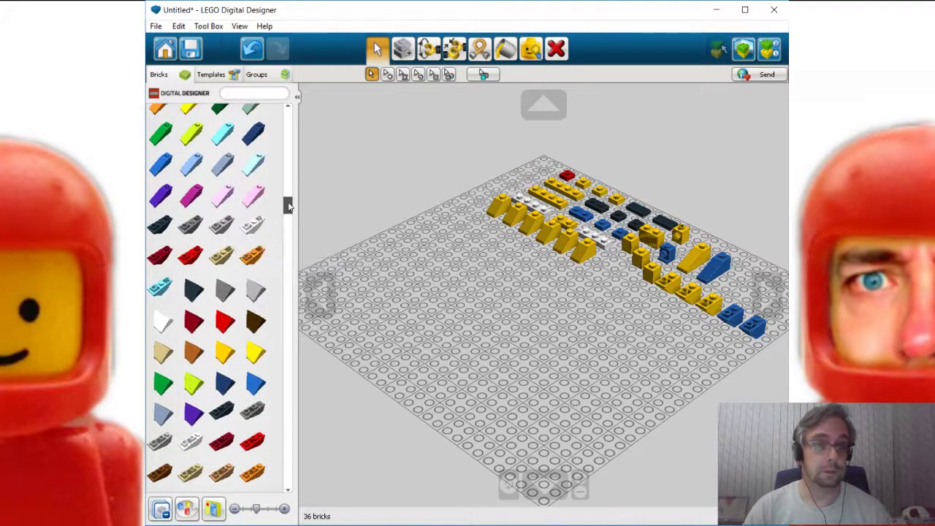
Step: Place a blue Roof Tile 1x3/25° Inv. on the baseplate just below the yellow slopes
{"action": "scroll", "coordinate": [289, 206], "scroll_direction": "up", "scroll_amount": 2}
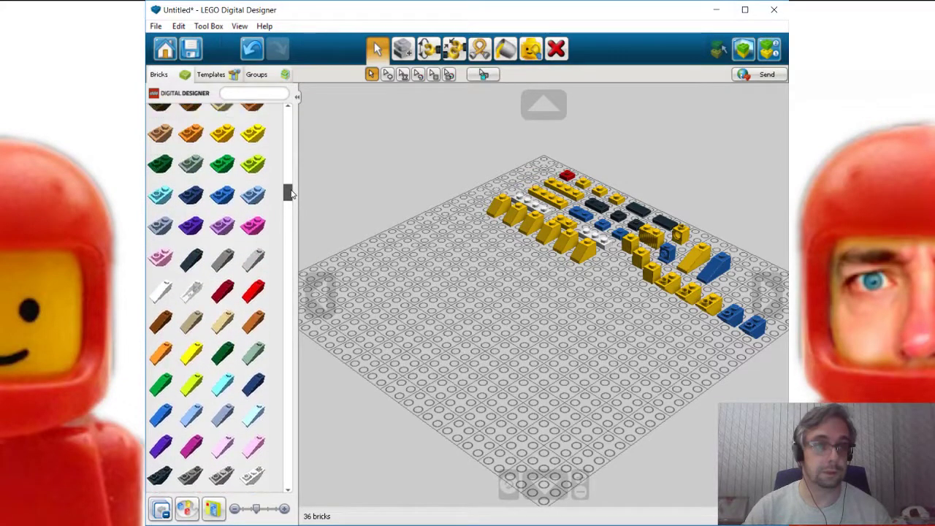
{"action": "left_click_drag", "start_coordinate": [290, 204], "coordinate": [291, 218]}
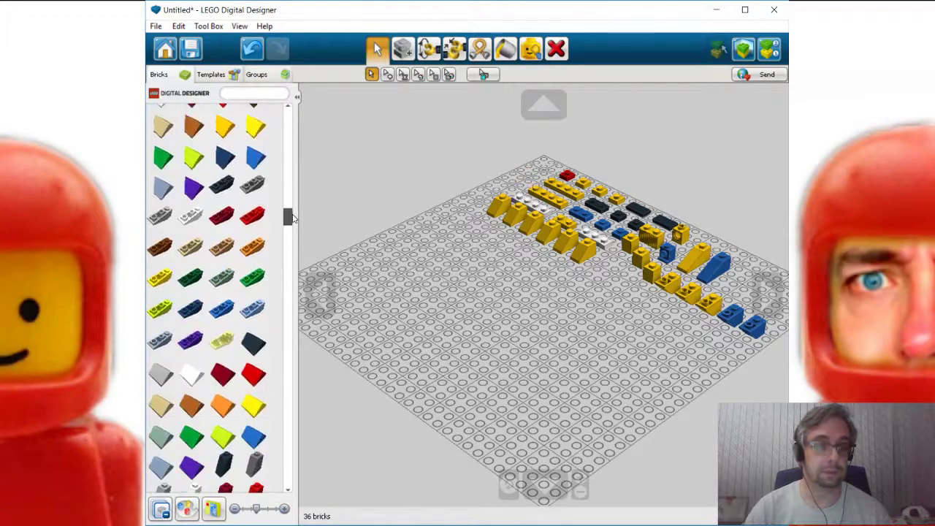
{"action": "left_click", "coordinate": [225, 312]}
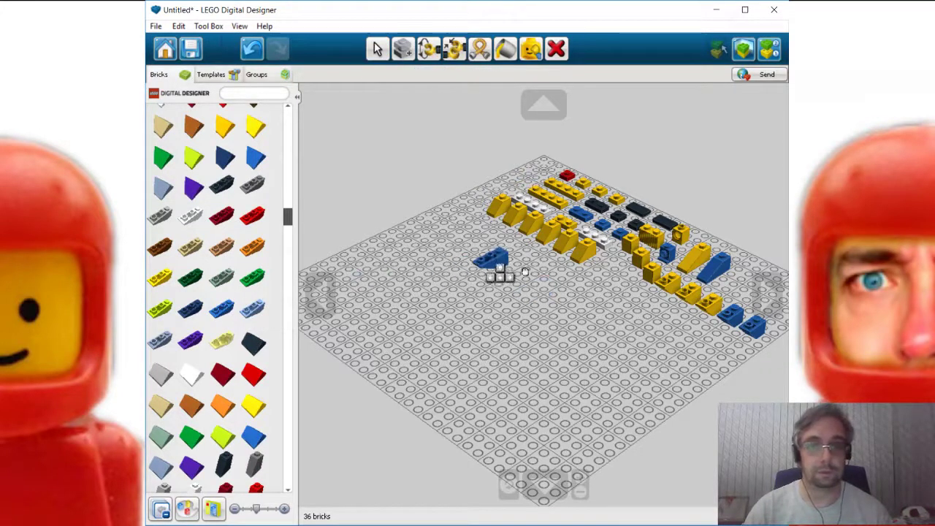
{"action": "left_click", "coordinate": [606, 274]}
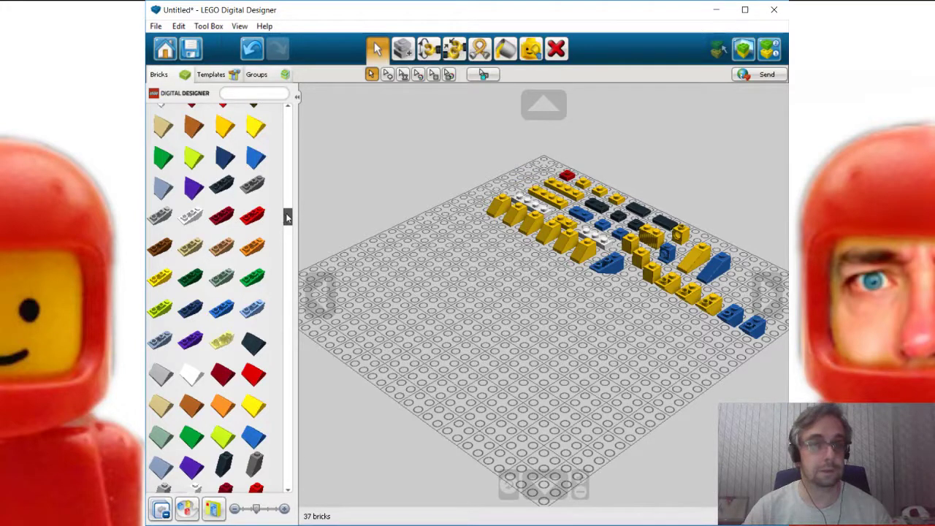
{"action": "left_click_drag", "start_coordinate": [287, 217], "coordinate": [287, 117]}
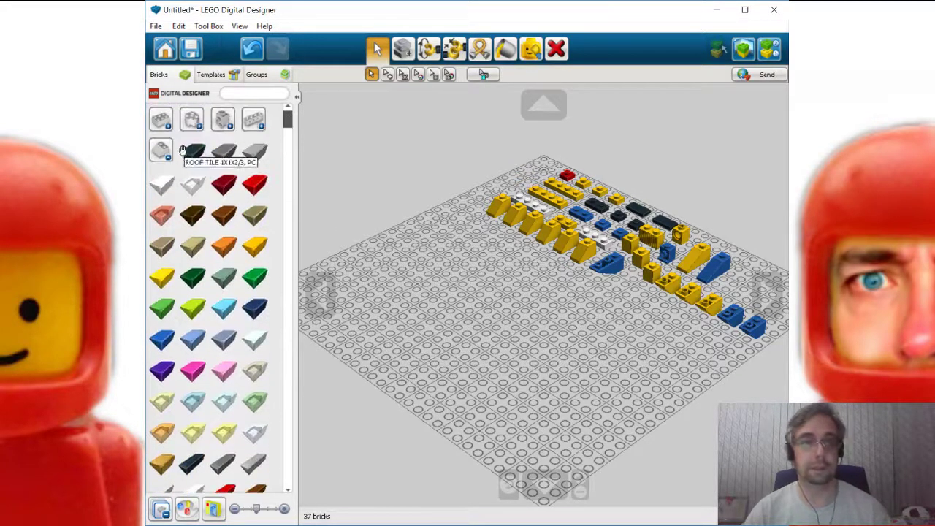
Step: Add two black Flat Tile 1x1 Round pieces beside the roof tile, then move a blue brick left
{"action": "left_click", "coordinate": [167, 156]}
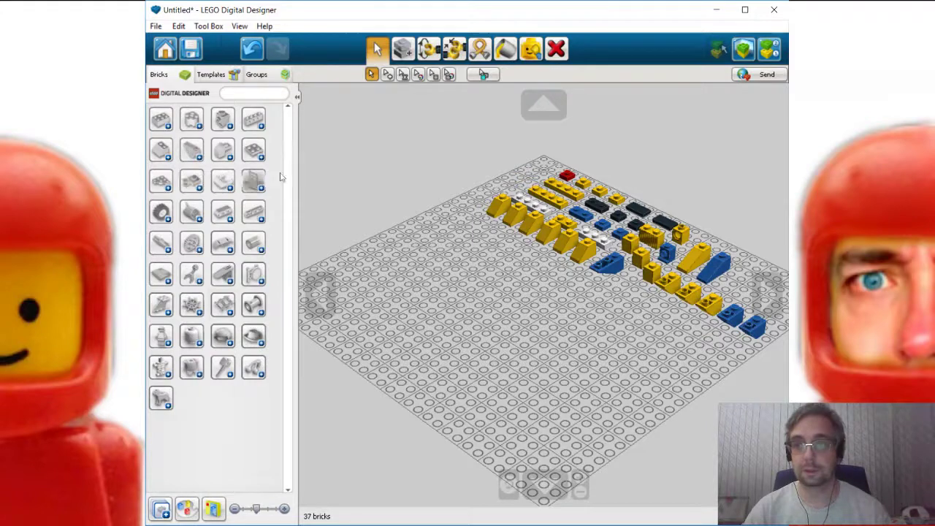
{"action": "left_click", "coordinate": [164, 183]}
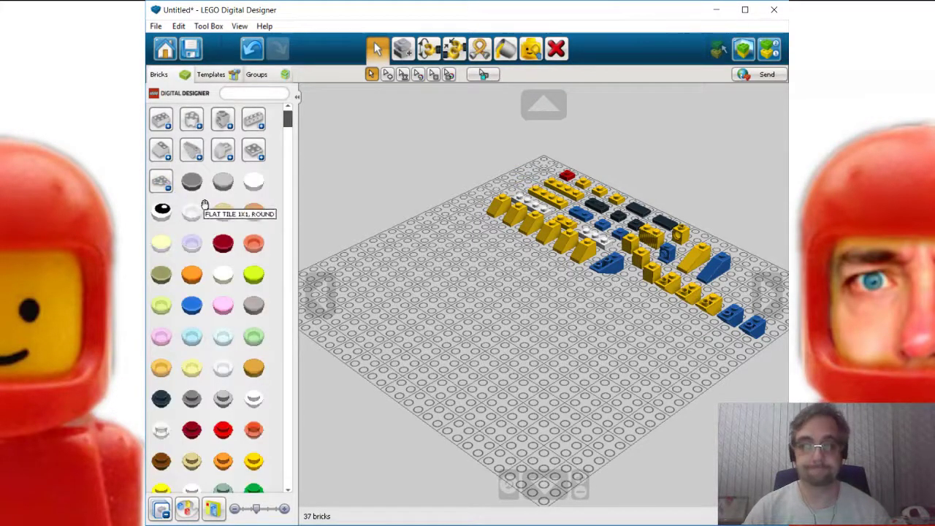
{"action": "left_click", "coordinate": [168, 400]}
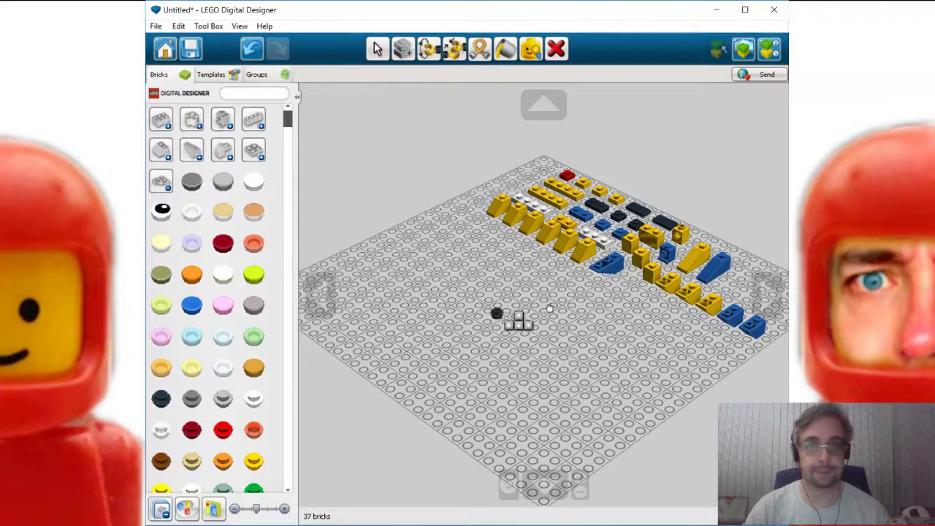
{"action": "left_click", "coordinate": [625, 282]}
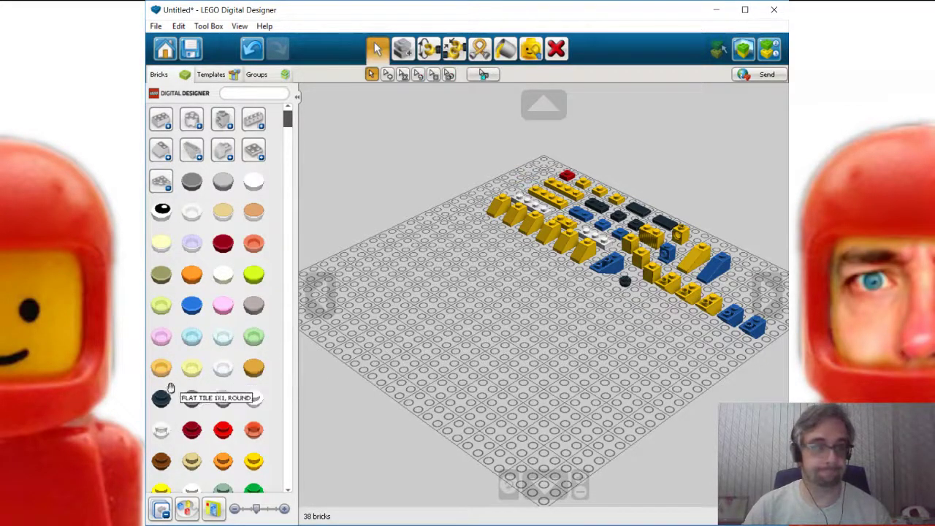
{"action": "left_click", "coordinate": [162, 399]}
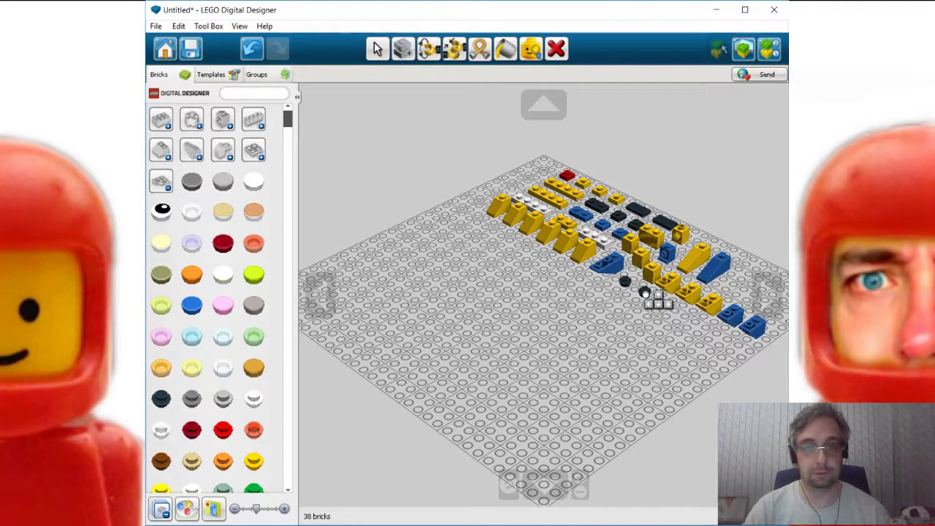
{"action": "left_click", "coordinate": [655, 332]}
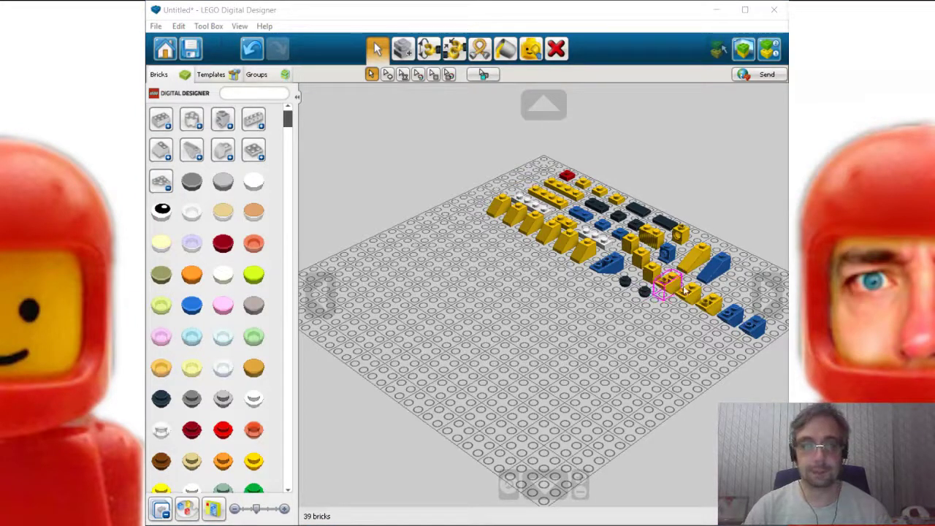
{"action": "left_click_drag", "start_coordinate": [613, 270], "coordinate": [501, 324]}
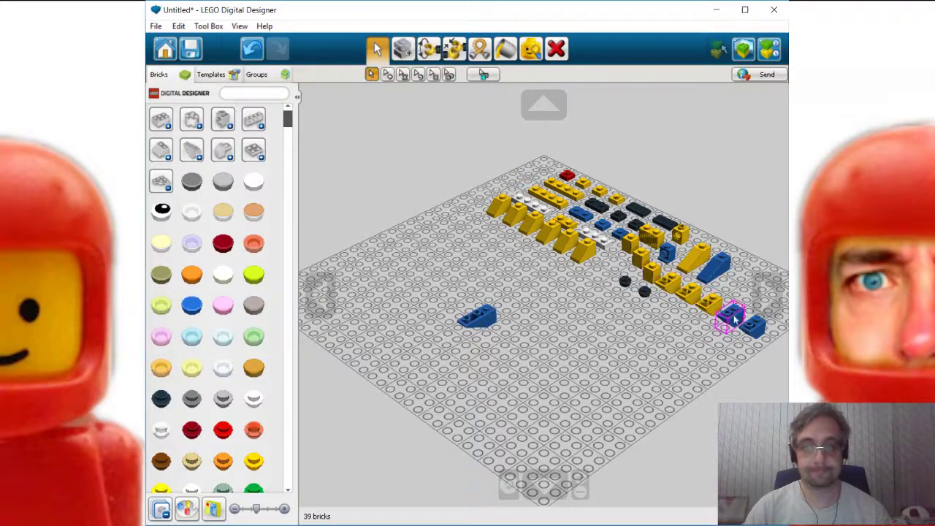
Step: Join blue bricks in the empty left area and stack yellow bricks from the pile onto them
{"action": "left_click_drag", "start_coordinate": [726, 317], "coordinate": [459, 325]}
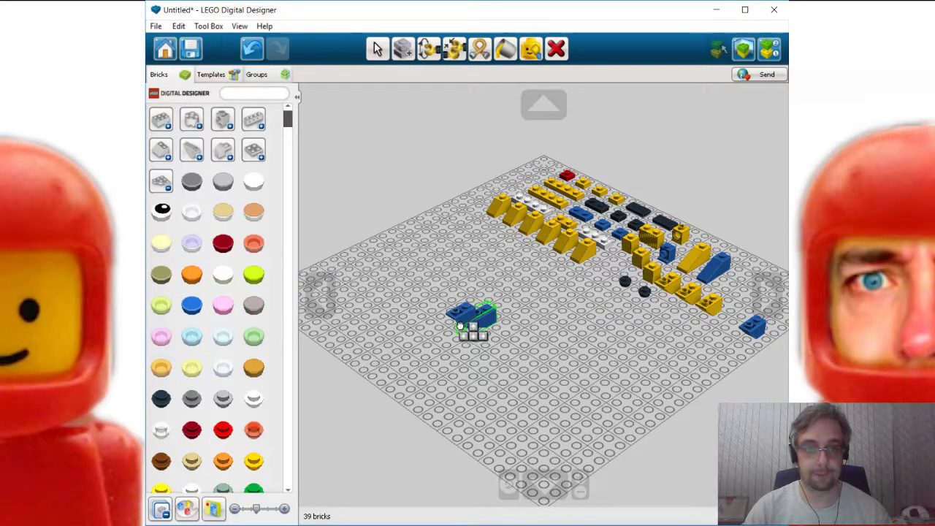
{"action": "left_click", "coordinate": [459, 325]}
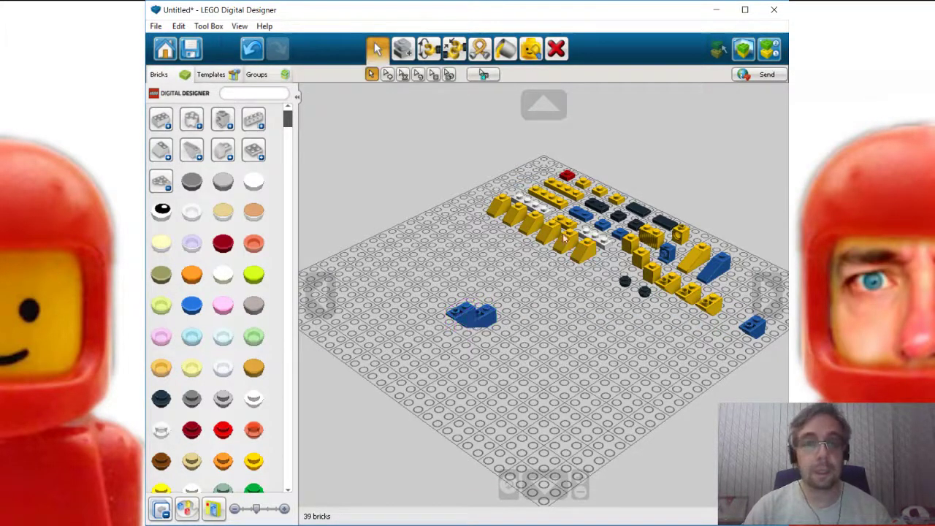
{"action": "left_click_drag", "start_coordinate": [628, 245], "coordinate": [479, 319]}
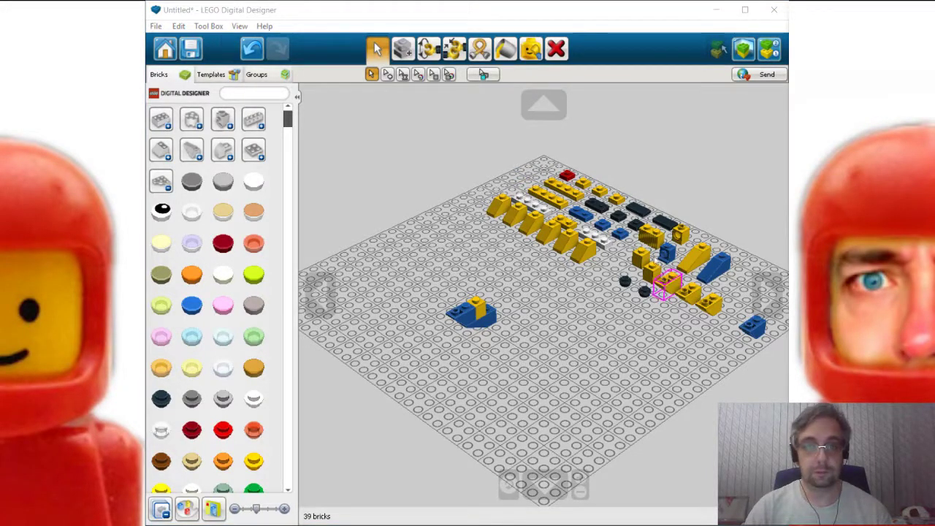
{"action": "left_click_drag", "start_coordinate": [665, 256], "coordinate": [456, 317]}
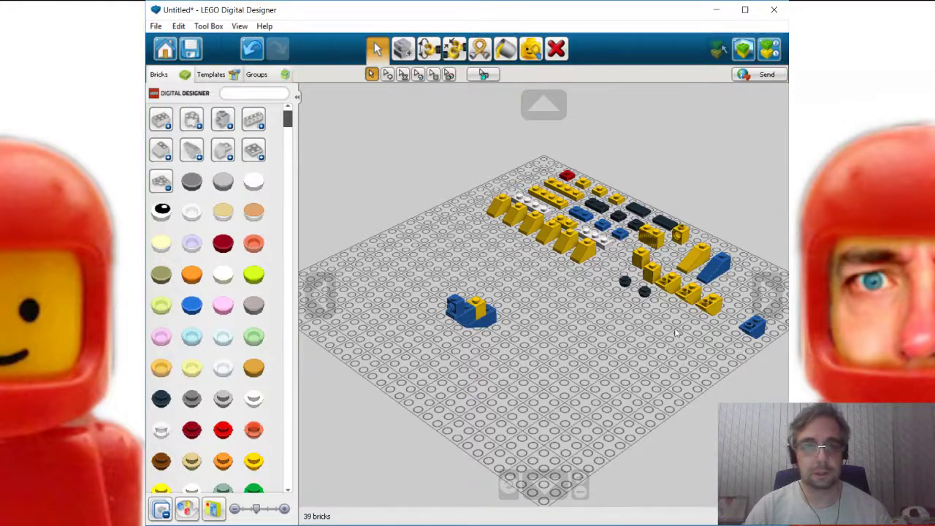
{"action": "left_click_drag", "start_coordinate": [566, 221], "coordinate": [469, 307]}
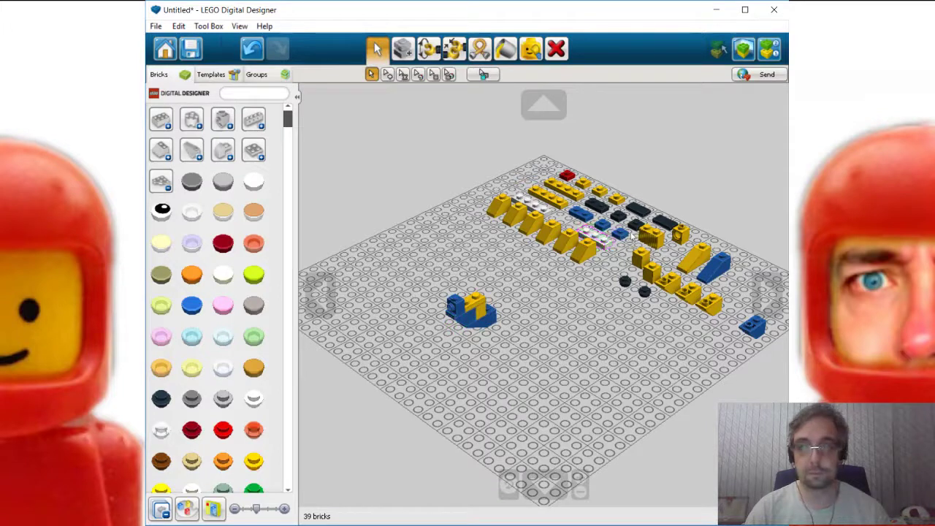
{"action": "left_click_drag", "start_coordinate": [645, 257], "coordinate": [467, 301]}
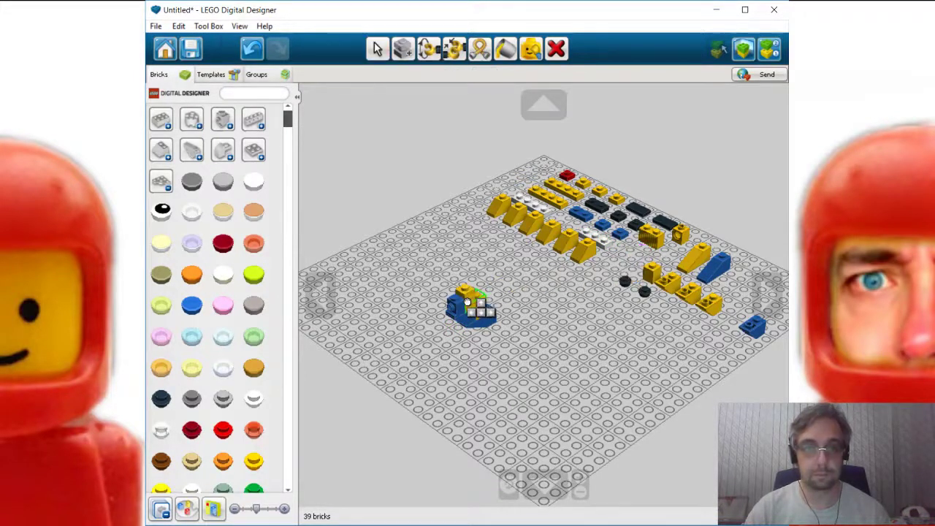
Step: Add a white brick and a row of yellow bricks along the top of the blue-and-yellow body
{"action": "left_click", "coordinate": [468, 302]}
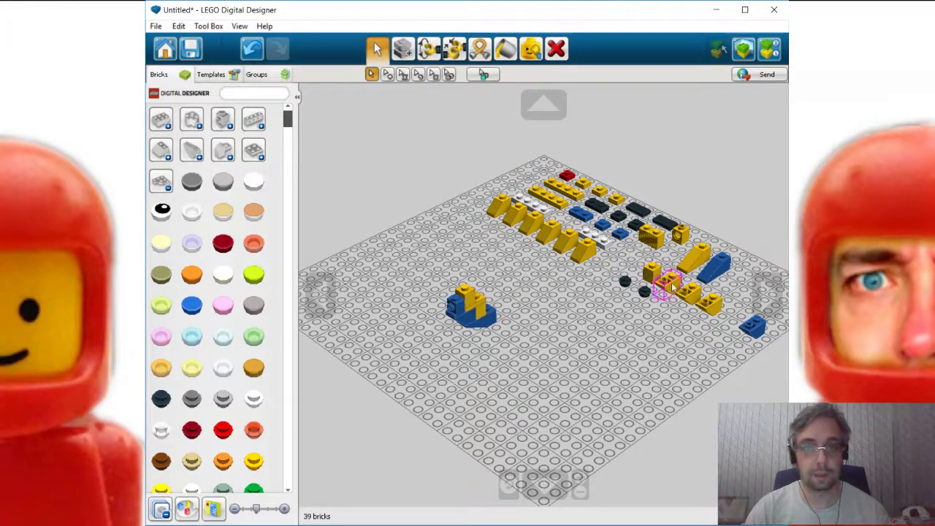
{"action": "left_click_drag", "start_coordinate": [666, 289], "coordinate": [479, 289]}
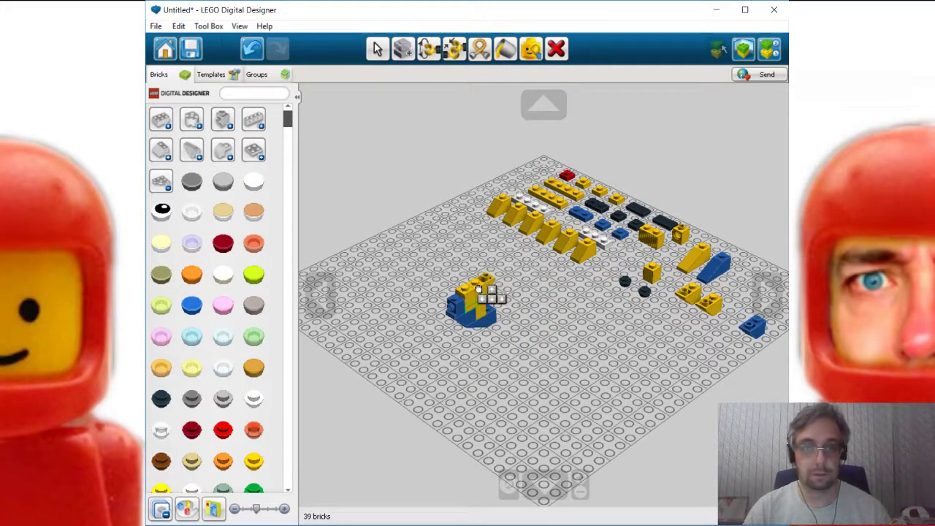
{"action": "left_click", "coordinate": [479, 291]}
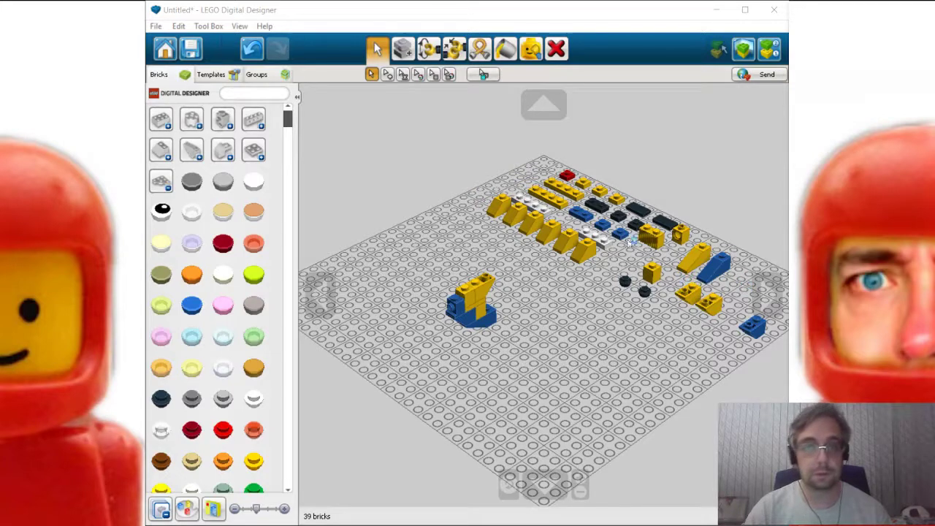
{"action": "left_click_drag", "start_coordinate": [601, 225], "coordinate": [459, 304]}
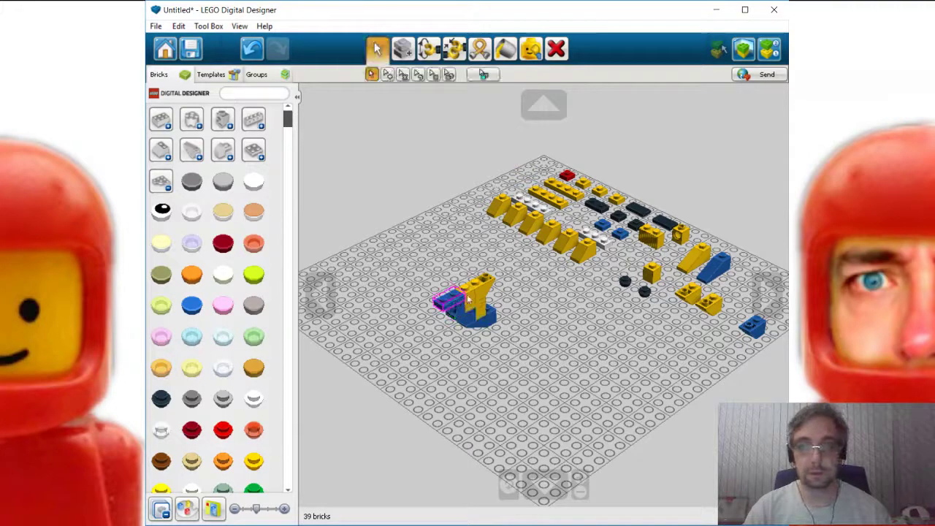
{"action": "left_click_drag", "start_coordinate": [619, 232], "coordinate": [446, 301]}
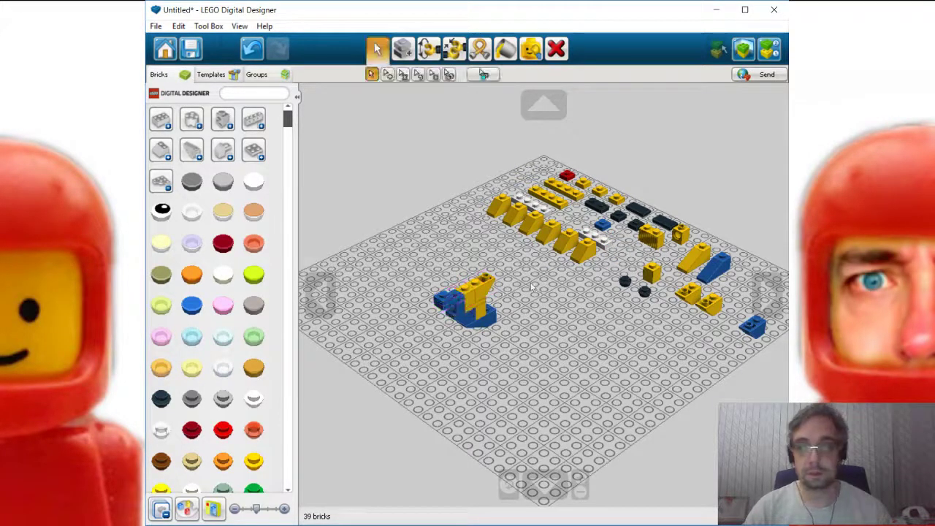
{"action": "left_click_drag", "start_coordinate": [577, 240], "coordinate": [474, 287]}
{"action": "left_click_drag", "start_coordinate": [563, 192], "coordinate": [505, 273]}
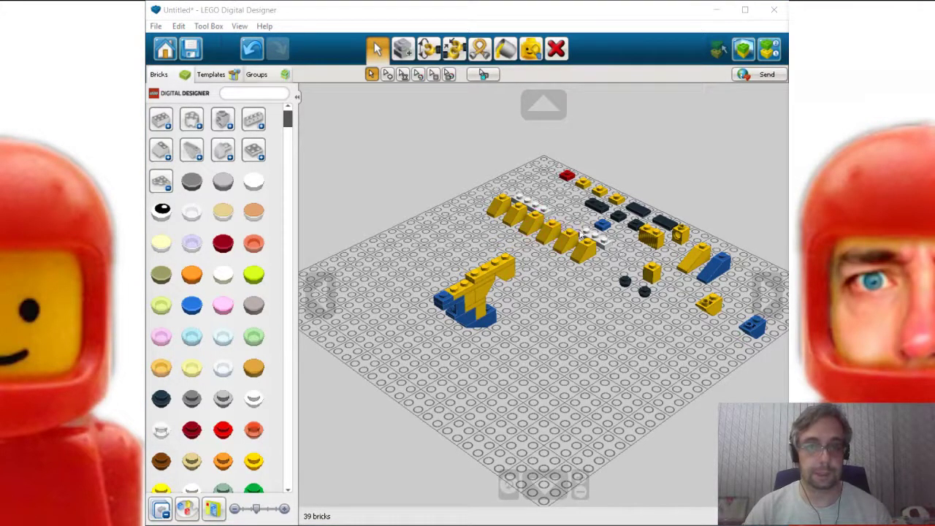
Step: Position a small white brick beside the fish body
{"action": "left_click_drag", "start_coordinate": [597, 241], "coordinate": [555, 314]}
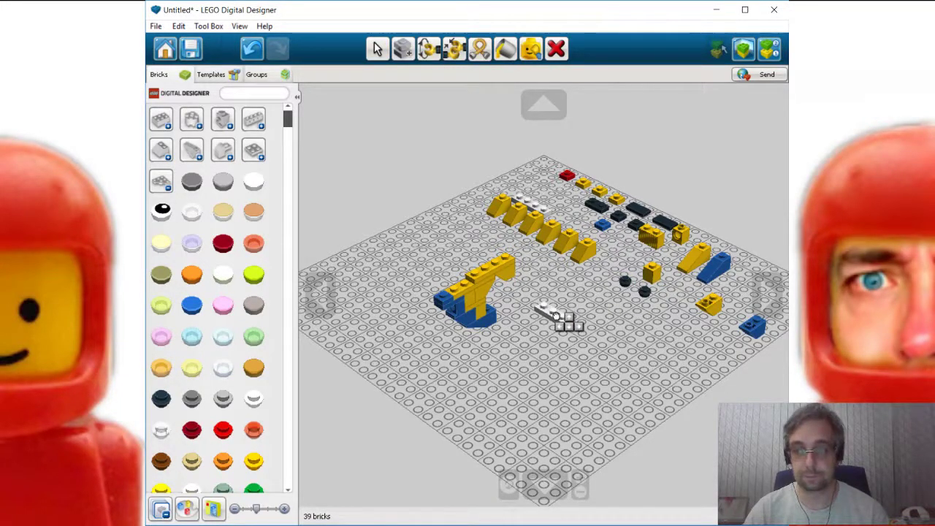
{"action": "left_click_drag", "start_coordinate": [555, 314], "coordinate": [541, 301]}
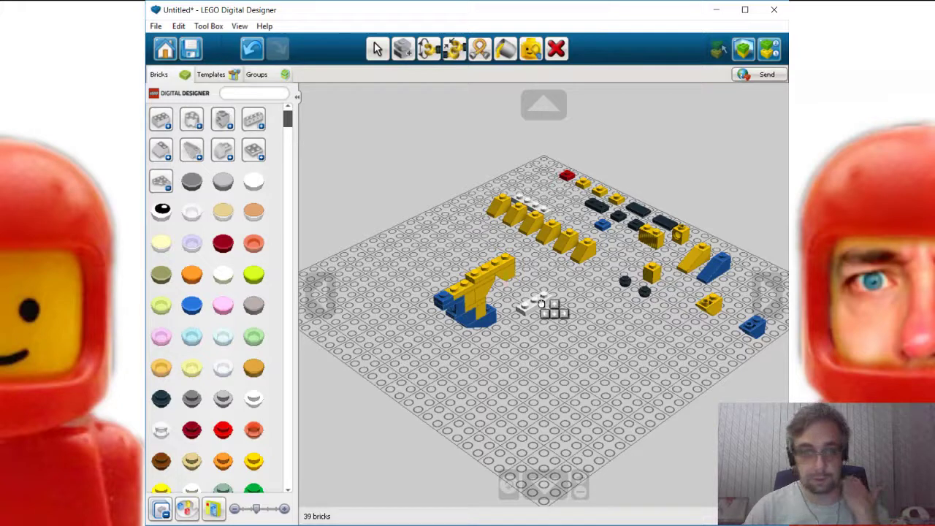
{"action": "left_click_drag", "start_coordinate": [541, 303], "coordinate": [461, 286]}
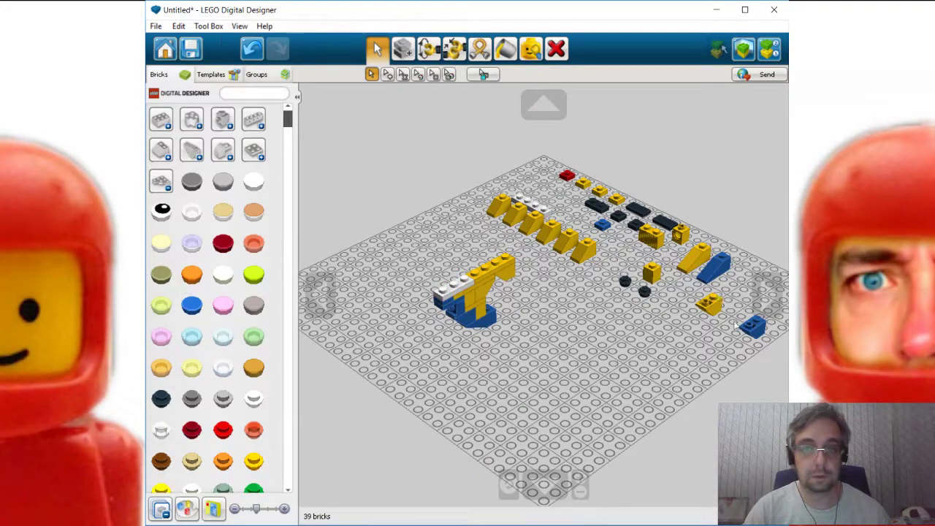
Step: Attach the white 1x6 plate and a blue brick to the front of the fish
{"action": "left_click_drag", "start_coordinate": [752, 326], "coordinate": [567, 311]}
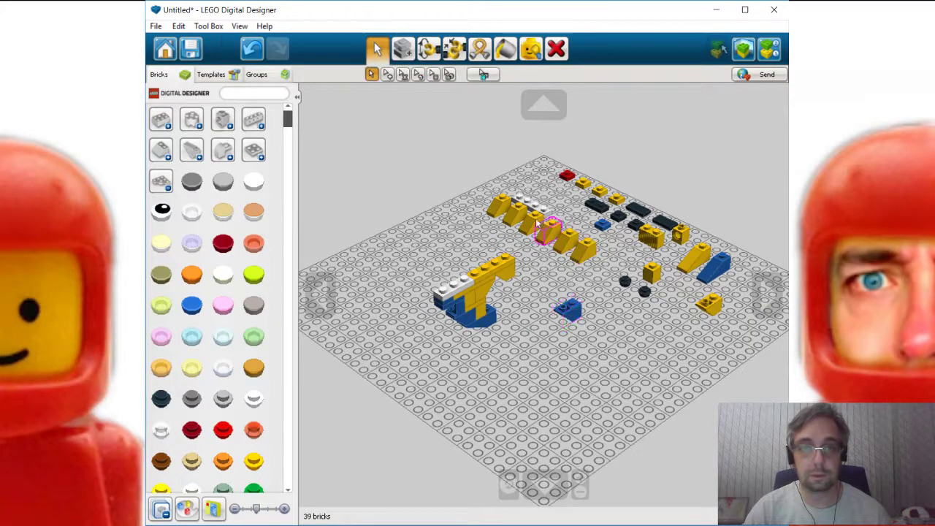
{"action": "mouse_move", "coordinate": [533, 212]}
{"action": "left_mouse_down"}
{"action": "mouse_move", "coordinate": [547, 213]}
{"action": "mouse_move", "coordinate": [530, 230]}
{"action": "left_mouse_up"}
{"action": "left_click_drag", "start_coordinate": [520, 243], "coordinate": [459, 287]}
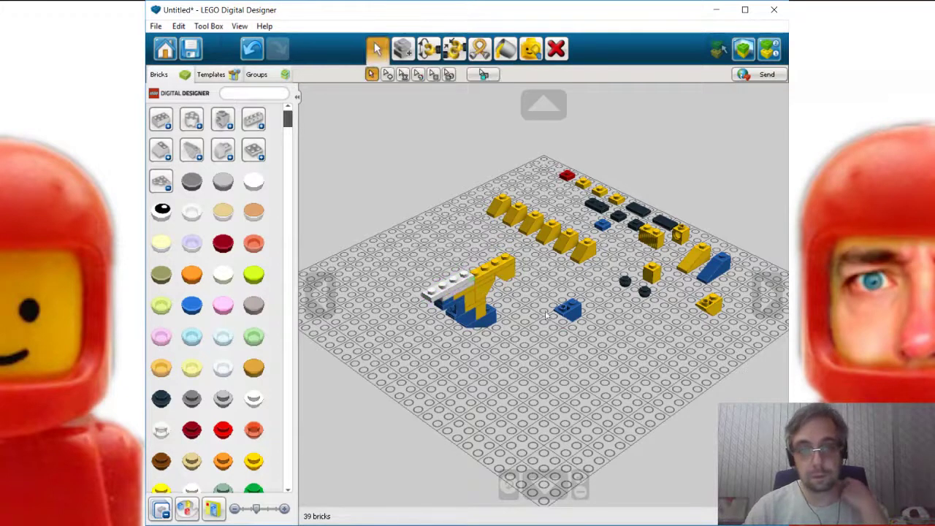
{"action": "left_click_drag", "start_coordinate": [567, 312], "coordinate": [428, 314]}
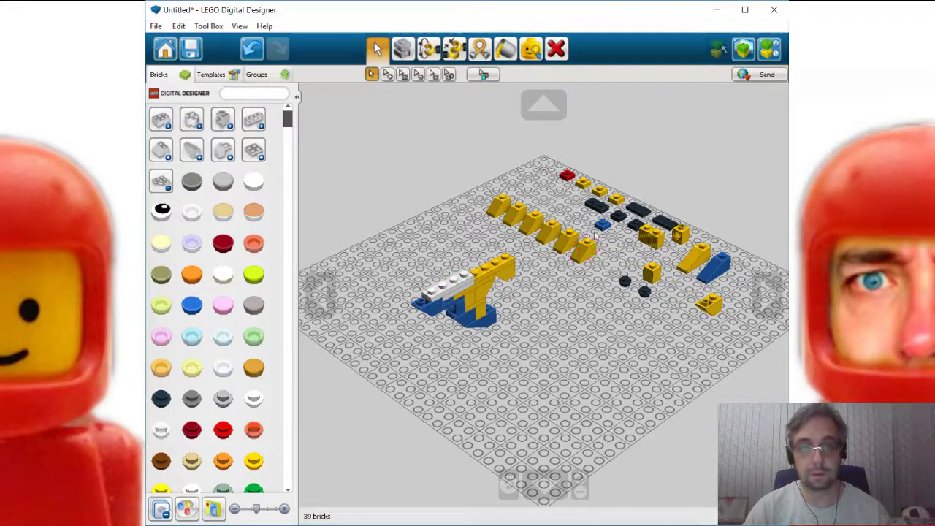
{"action": "left_click_drag", "start_coordinate": [605, 228], "coordinate": [453, 320]}
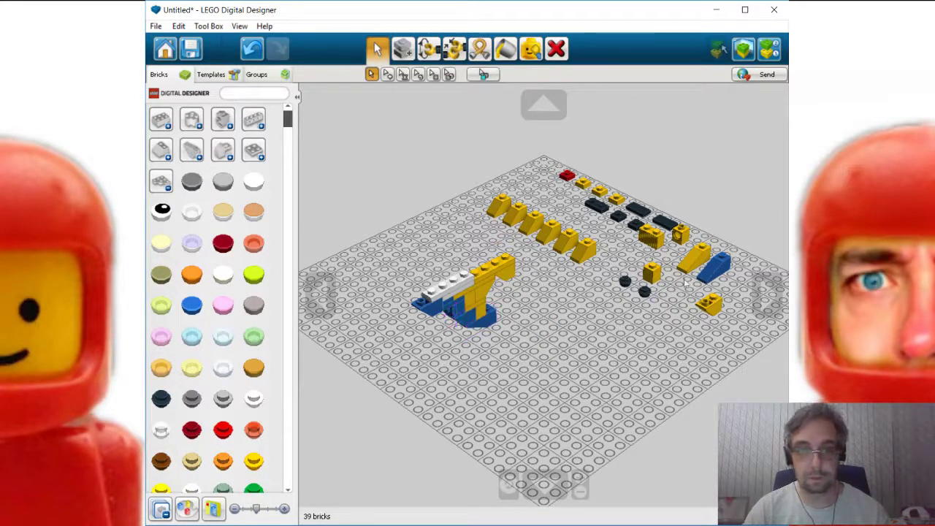
Step: Attach a blue slope under the fish as a lower fin and a yellow brick on top
{"action": "left_click_drag", "start_coordinate": [707, 271], "coordinate": [445, 338]}
{"action": "right_click_drag", "start_coordinate": [509, 339], "coordinate": [569, 383]}
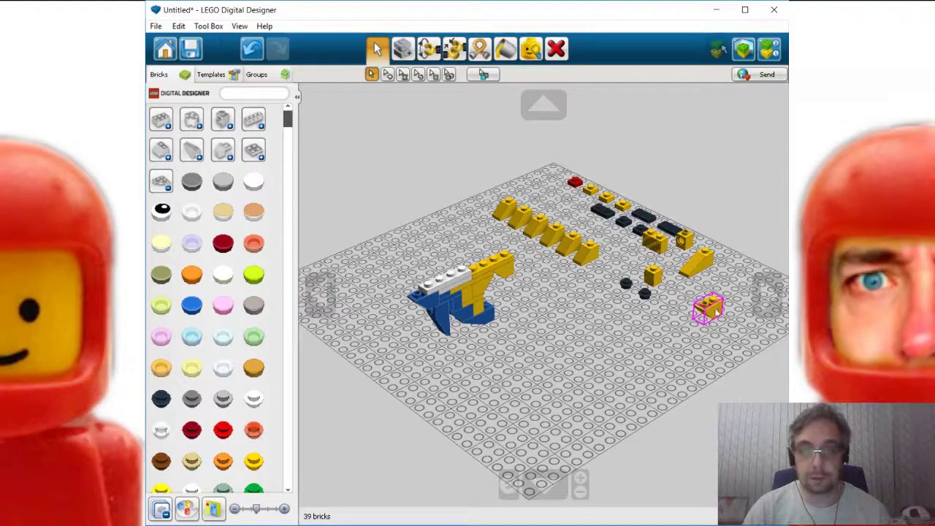
{"action": "left_click_drag", "start_coordinate": [705, 307], "coordinate": [520, 280]}
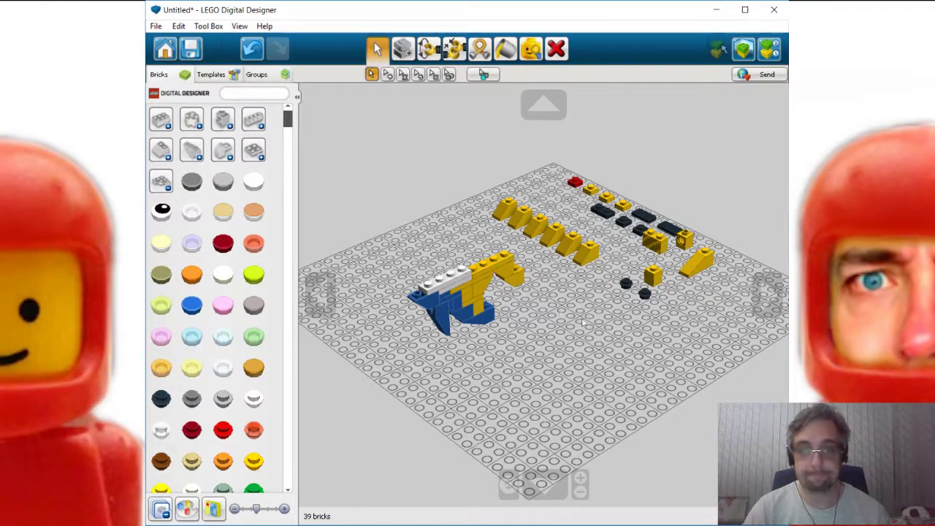
{"action": "left_click_drag", "start_coordinate": [586, 250], "coordinate": [503, 250]}
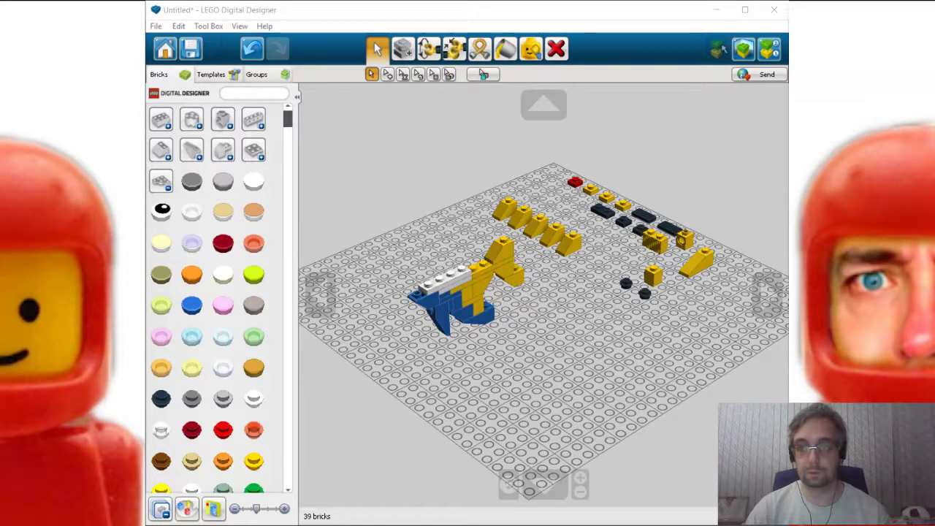
Step: Put a red brick on the fish's nose and add yellow bricks and a white 2x2 to the head
{"action": "left_click", "coordinate": [652, 274]}
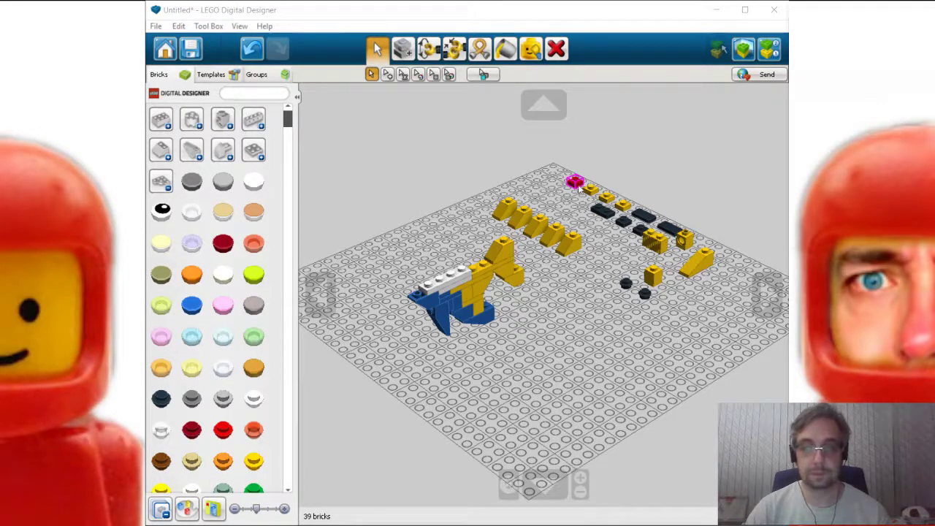
{"action": "left_click_drag", "start_coordinate": [576, 182], "coordinate": [418, 294]}
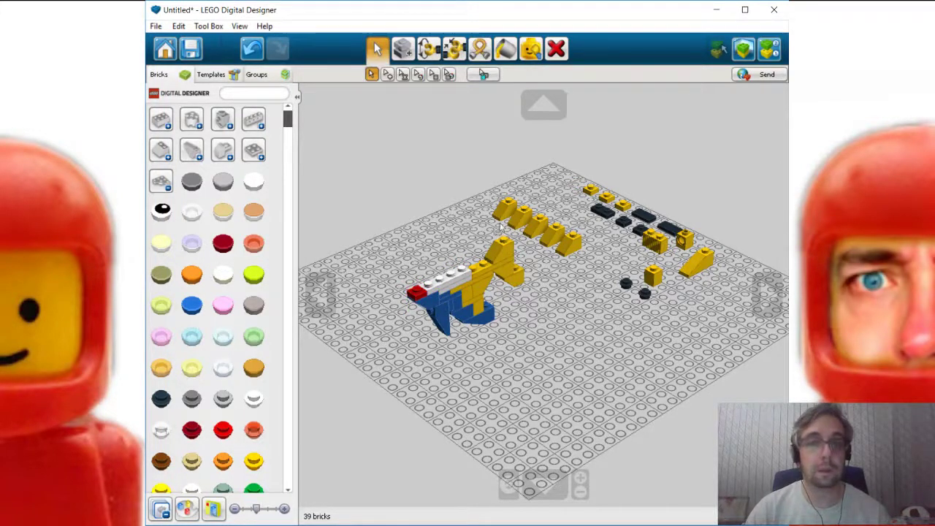
{"action": "left_click_drag", "start_coordinate": [499, 219], "coordinate": [421, 287]}
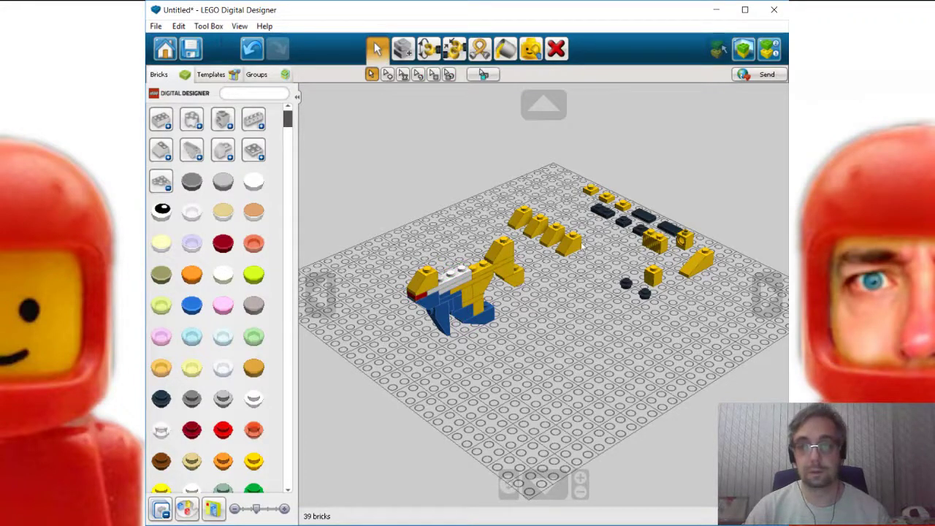
{"action": "left_click_drag", "start_coordinate": [682, 240], "coordinate": [460, 282]}
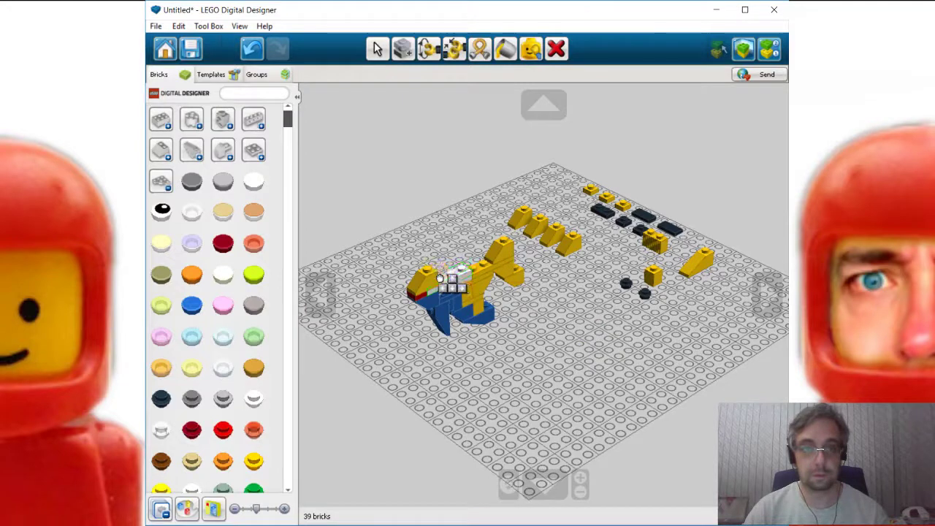
{"action": "left_click", "coordinate": [444, 276]}
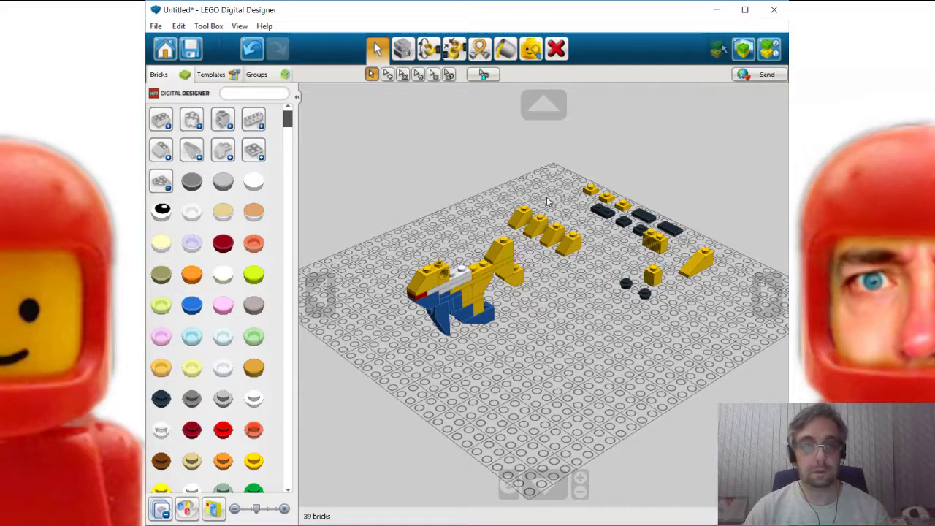
{"action": "key", "text": "ctrl+v"}
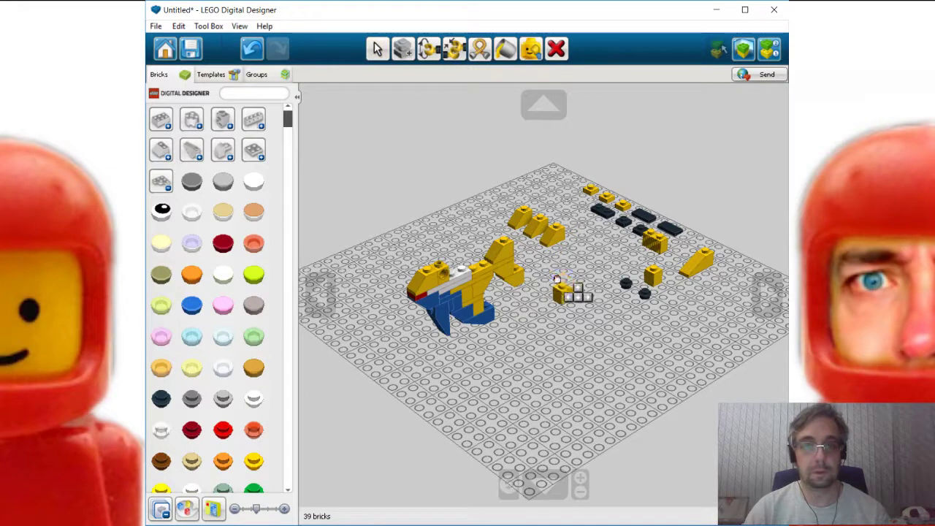
{"action": "key", "text": "Escape"}
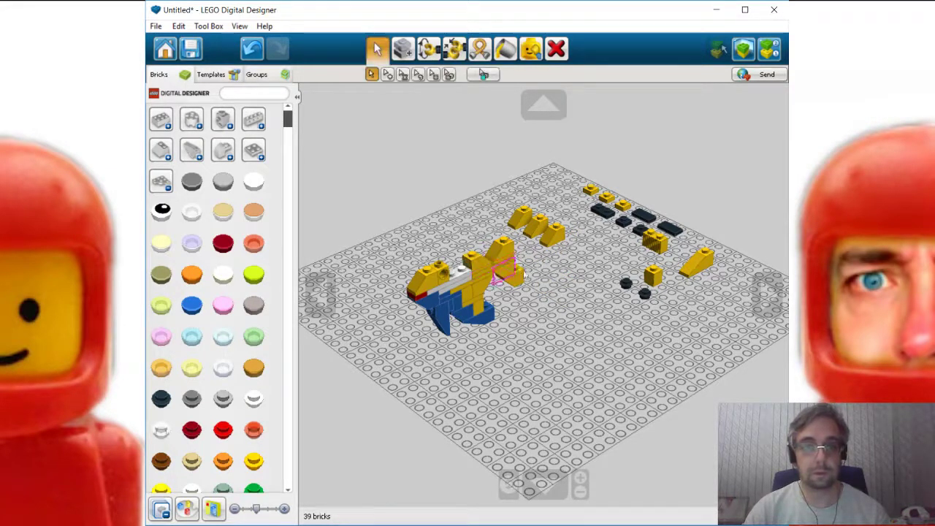
{"action": "key", "text": "ctrl+v"}
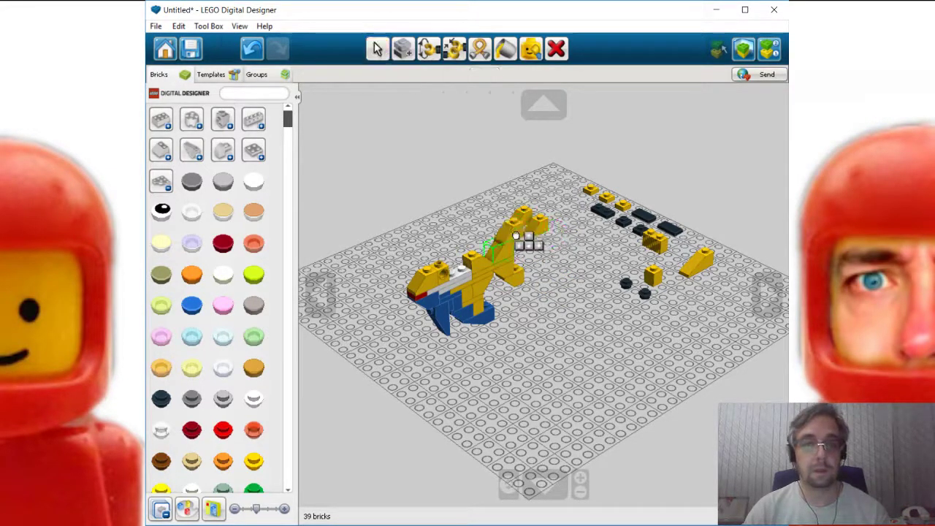
{"action": "key", "text": "Escape"}
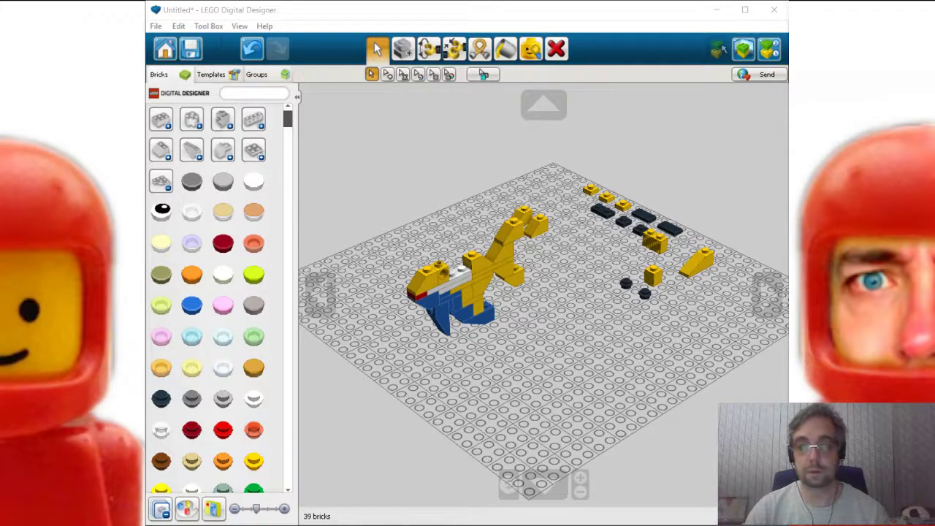
Step: Add a yellow brick to the fish's back and move a yellow slope from the tail to the head
{"action": "left_click", "coordinate": [652, 241]}
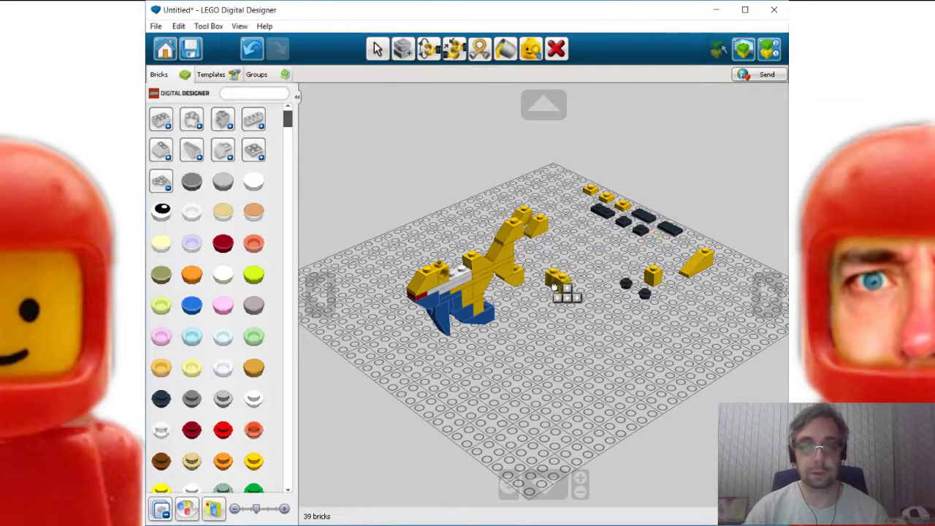
{"action": "left_click_drag", "start_coordinate": [554, 287], "coordinate": [460, 268]}
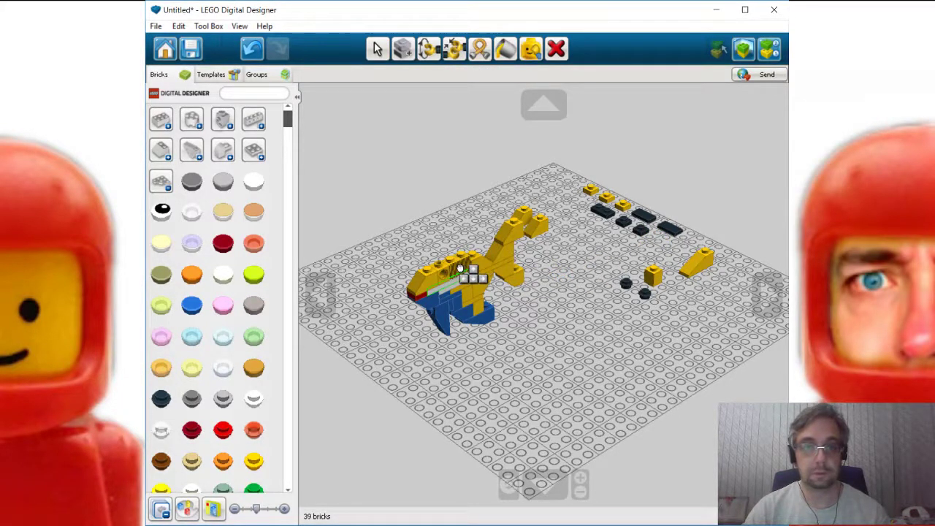
{"action": "left_click", "coordinate": [460, 268]}
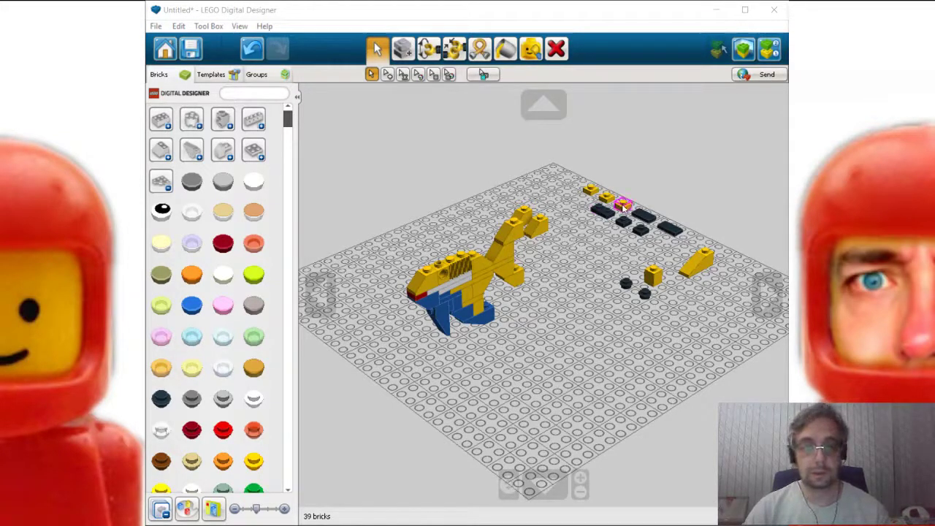
{"action": "left_click", "coordinate": [590, 239]}
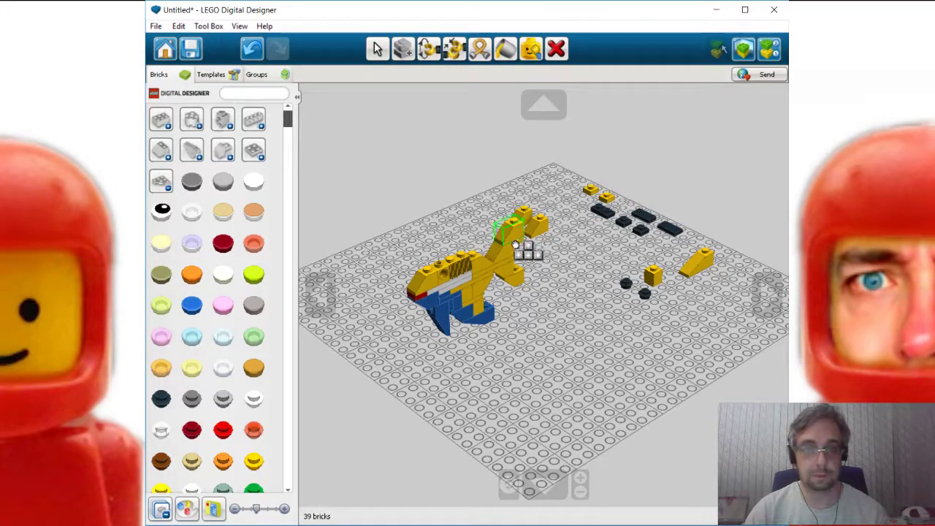
{"action": "key", "text": "Escape"}
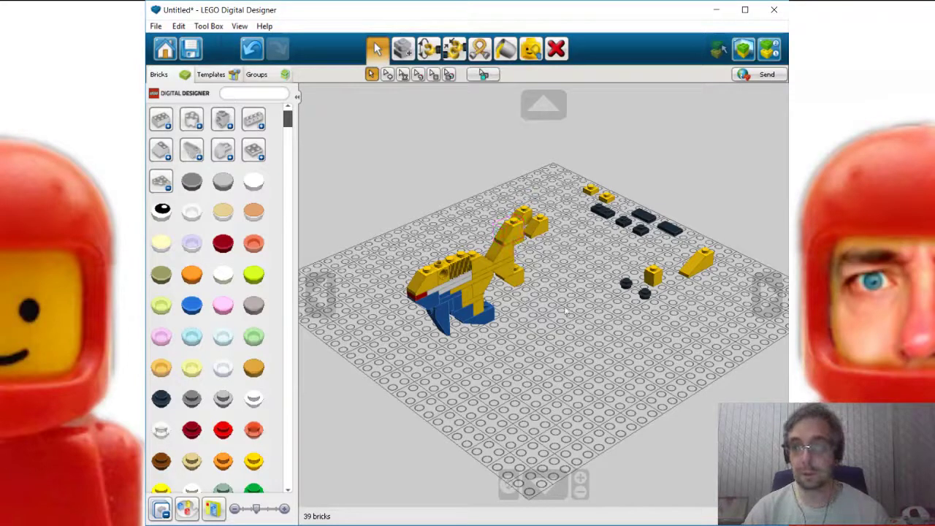
{"action": "right_click_drag", "start_coordinate": [558, 293], "coordinate": [543, 266]}
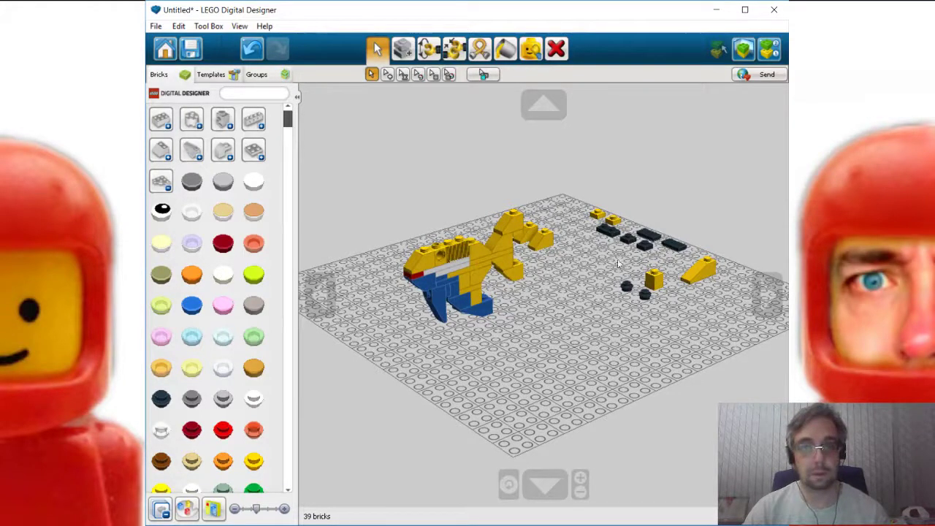
{"action": "left_click_drag", "start_coordinate": [542, 238], "coordinate": [432, 251]}
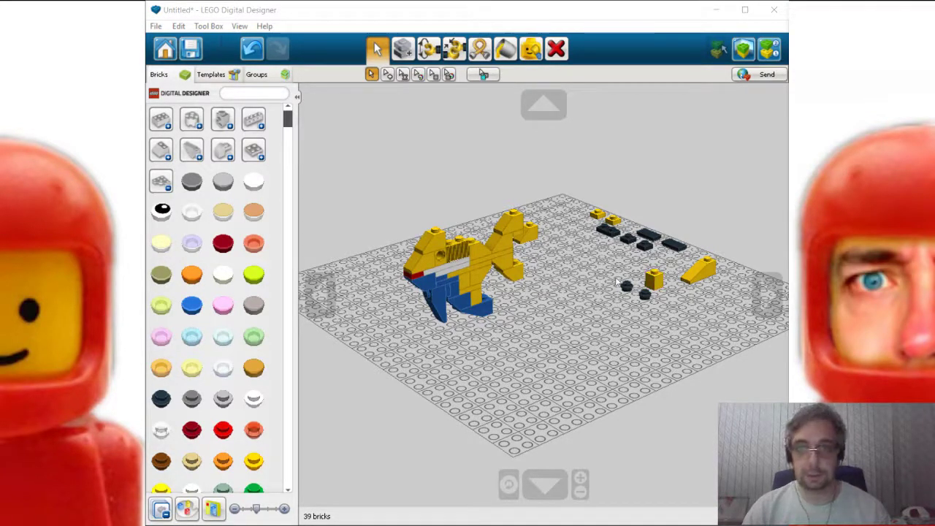
Step: Attach the spare small yellow bricks along the fish's back
{"action": "left_click_drag", "start_coordinate": [644, 250], "coordinate": [515, 255]}
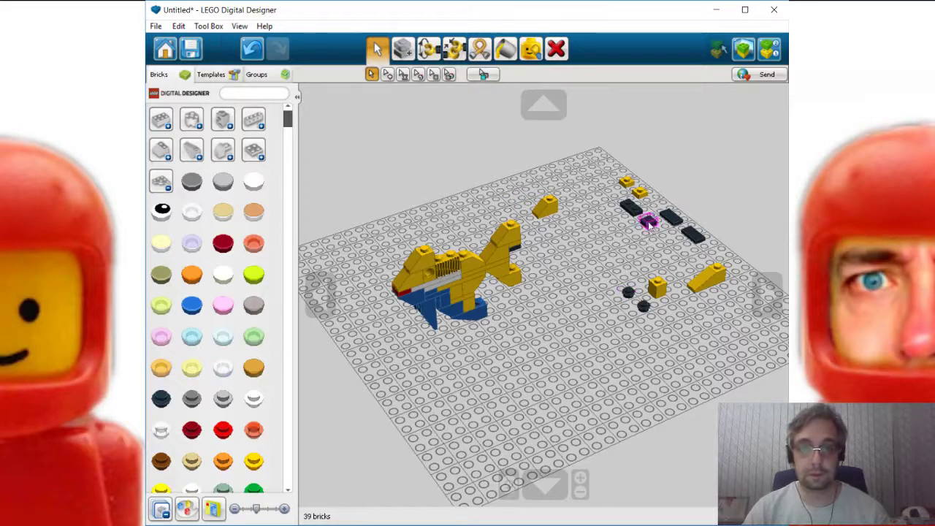
{"action": "left_click_drag", "start_coordinate": [647, 218], "coordinate": [515, 267]}
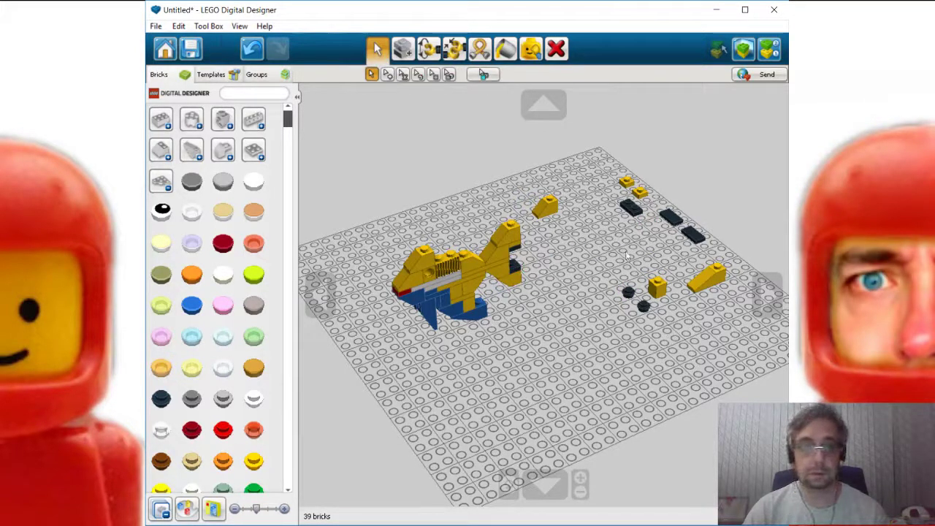
{"action": "left_click_drag", "start_coordinate": [640, 194], "coordinate": [471, 255]}
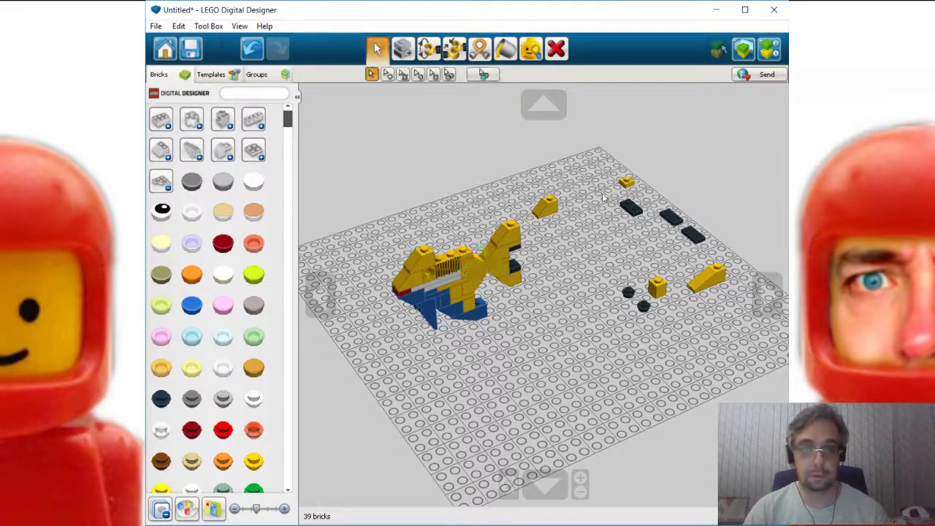
{"action": "left_click_drag", "start_coordinate": [625, 183], "coordinate": [574, 241]}
{"action": "left_click_drag", "start_coordinate": [654, 283], "coordinate": [449, 254]}
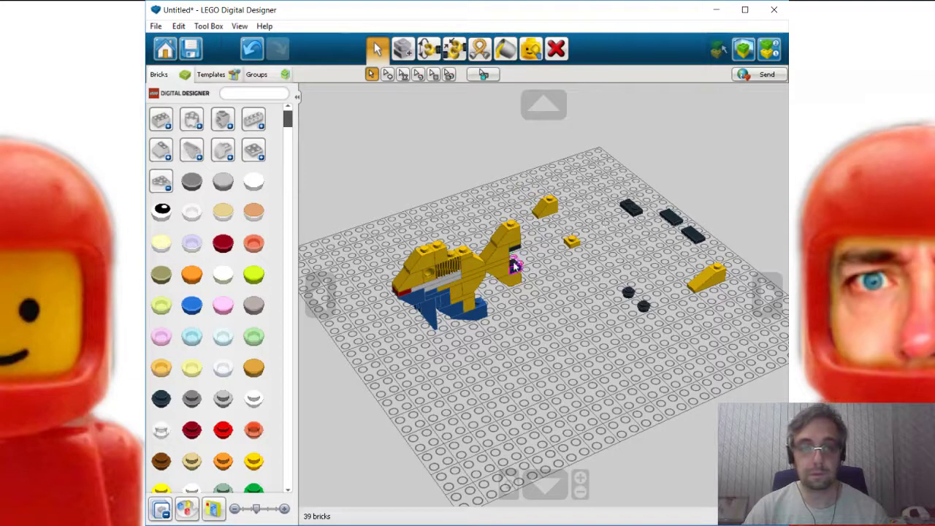
{"action": "left_click_drag", "start_coordinate": [514, 267], "coordinate": [536, 272]}
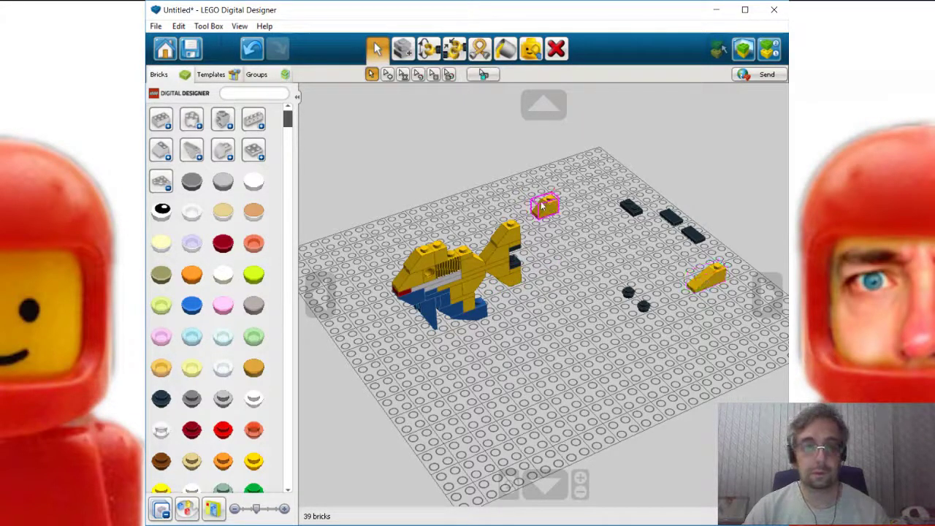
{"action": "left_click_drag", "start_coordinate": [541, 207], "coordinate": [465, 239]}
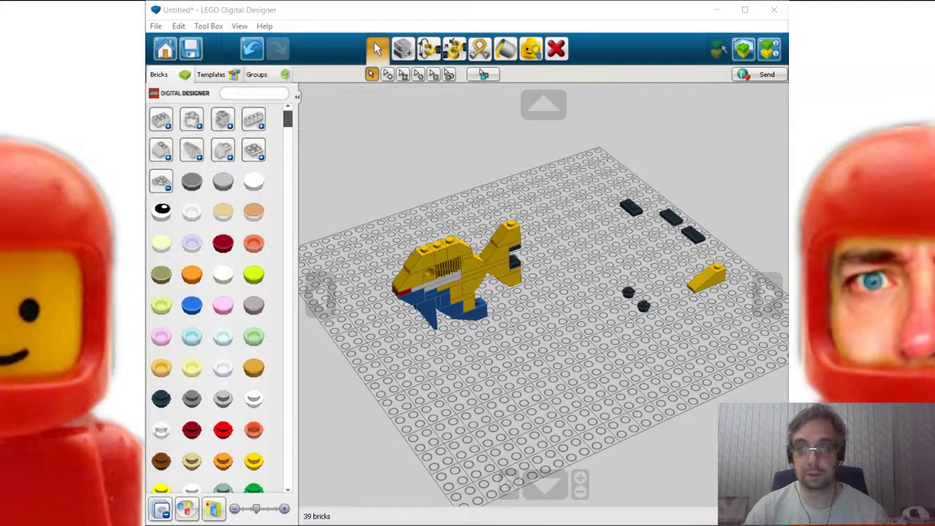
{"action": "left_click_drag", "start_coordinate": [705, 295], "coordinate": [441, 246]}
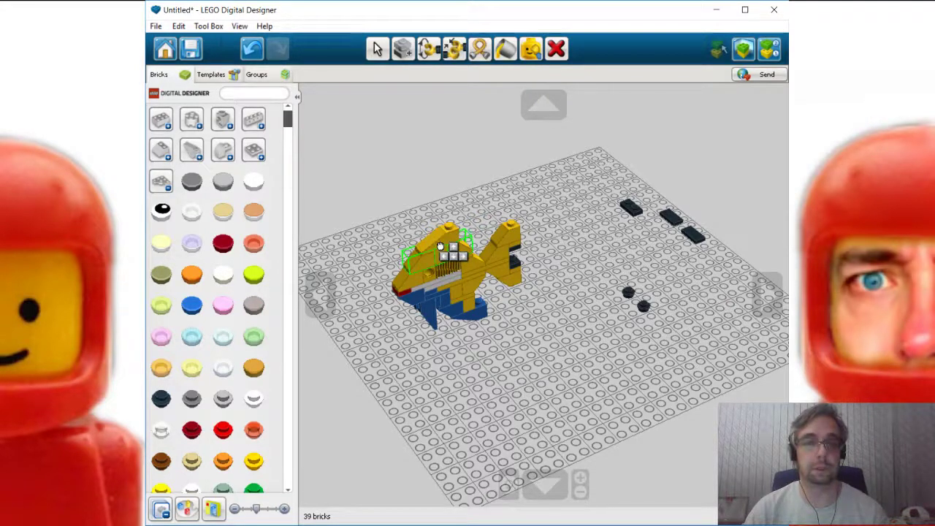
{"action": "left_click", "coordinate": [440, 245]}
Step: Cap the fish's head, top fin and tail tip with black plates
{"action": "left_click_drag", "start_coordinate": [637, 211], "coordinate": [523, 279]}
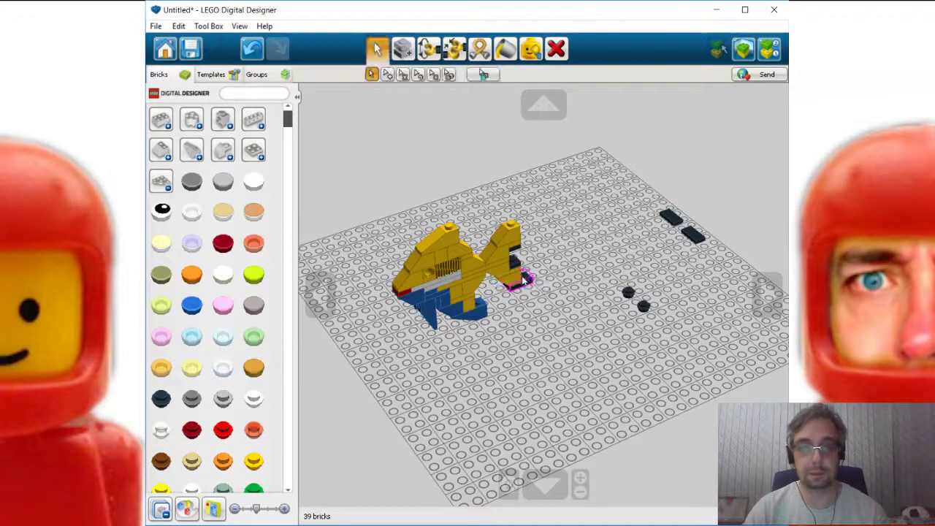
{"action": "left_click_drag", "start_coordinate": [657, 225], "coordinate": [453, 223]}
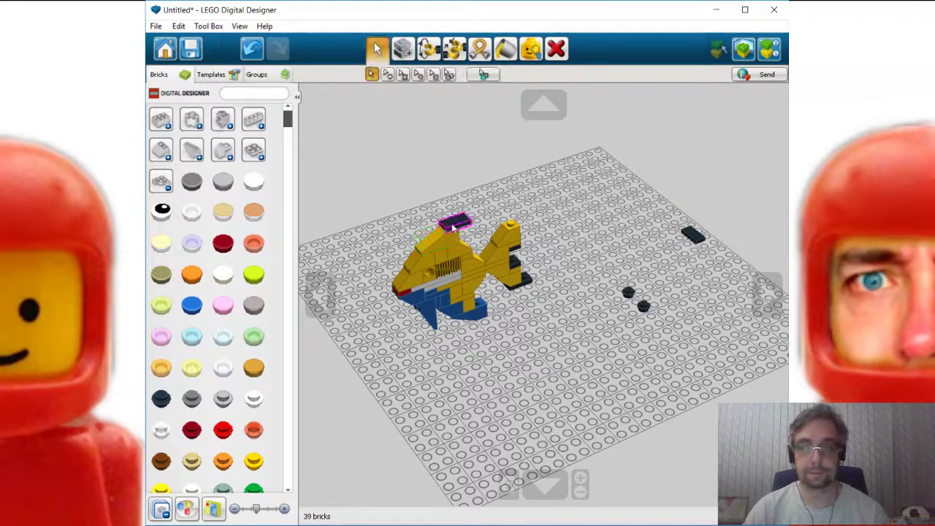
{"action": "left_click_drag", "start_coordinate": [686, 234], "coordinate": [516, 219]}
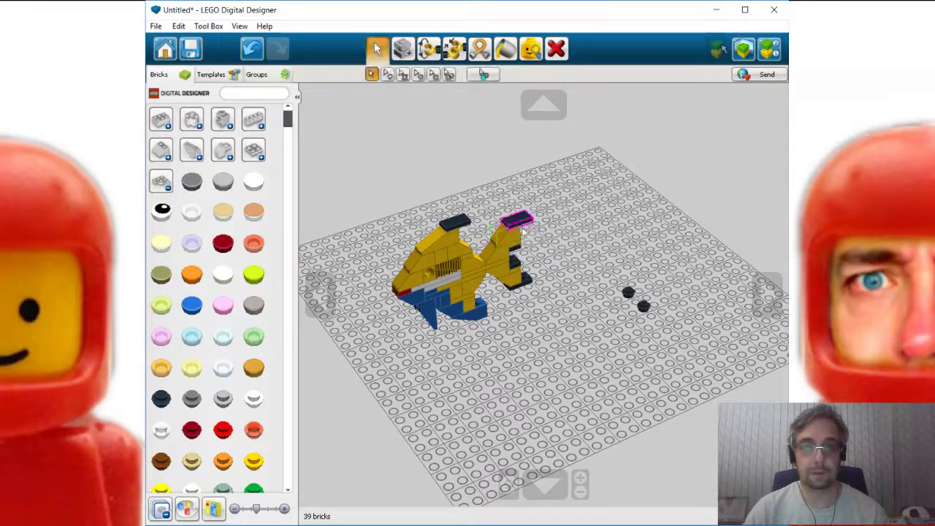
{"action": "left_click_drag", "start_coordinate": [627, 293], "coordinate": [429, 275]}
Step: Place the last black plate and a black round piece as the fish's eye
{"action": "right_click_drag", "start_coordinate": [468, 369], "coordinate": [555, 350]}
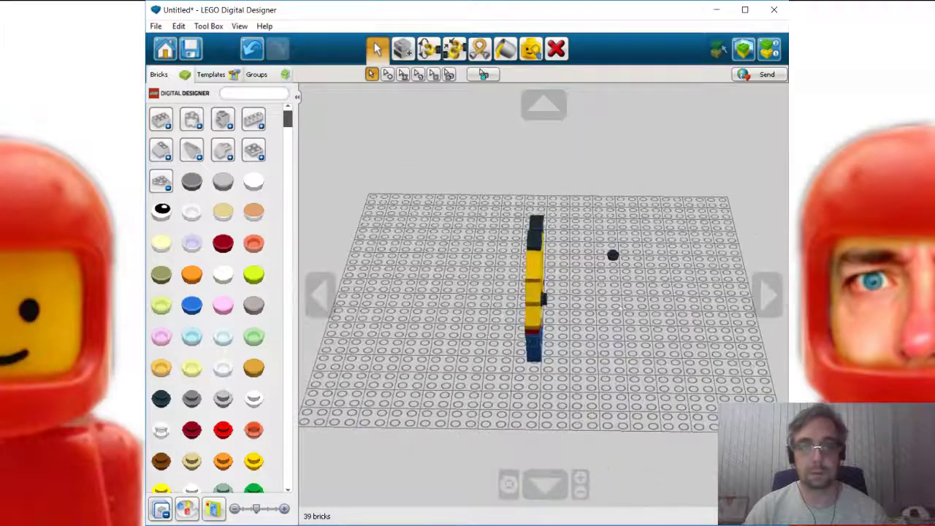
{"action": "left_click", "coordinate": [612, 255]}
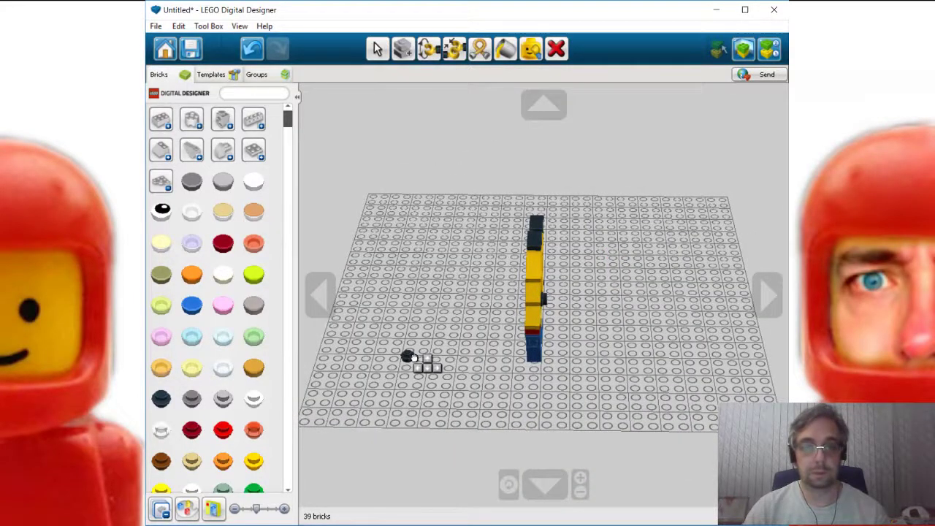
{"action": "right_click_drag", "start_coordinate": [406, 355], "coordinate": [590, 348]}
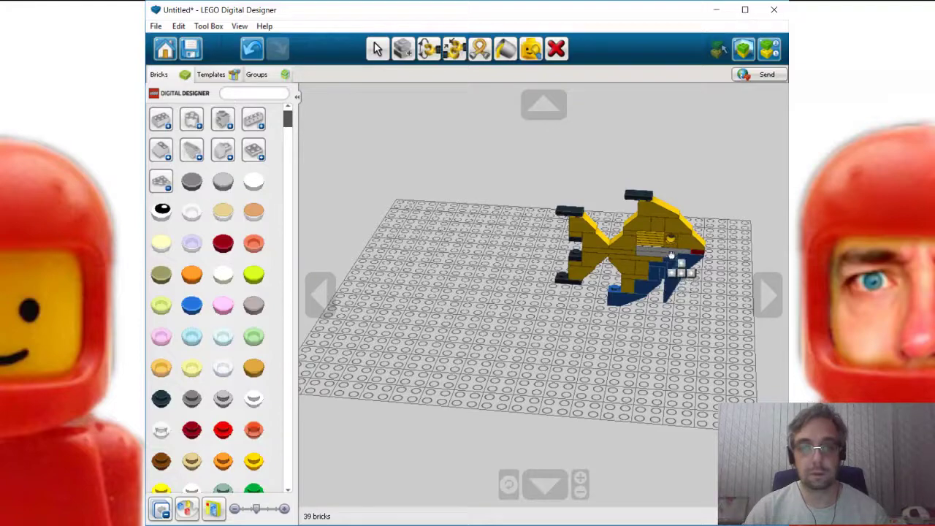
{"action": "key", "text": "Escape"}
Step: Select the whole connected fish and move it to the centre of the baseplate
{"action": "right_click_drag", "start_coordinate": [673, 241], "coordinate": [377, 326]}
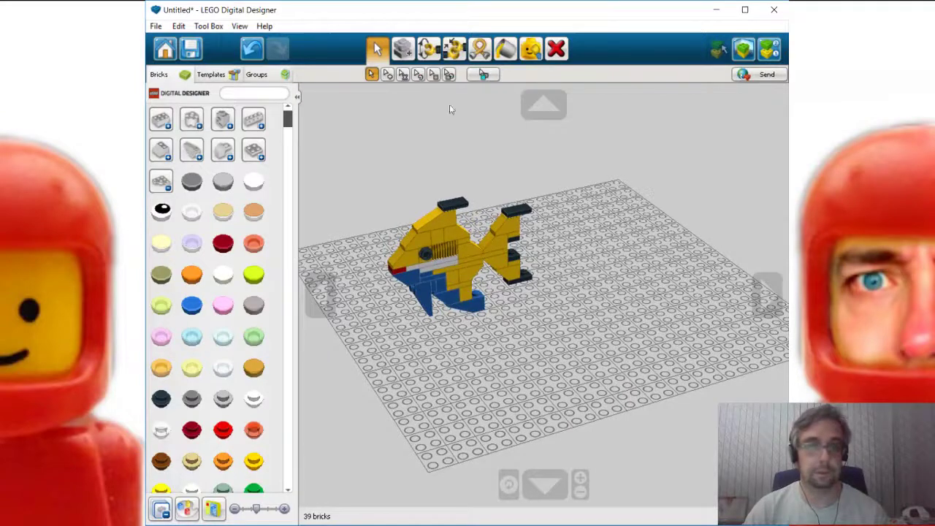
{"action": "left_click", "coordinate": [402, 74]}
{"action": "left_click", "coordinate": [447, 230]}
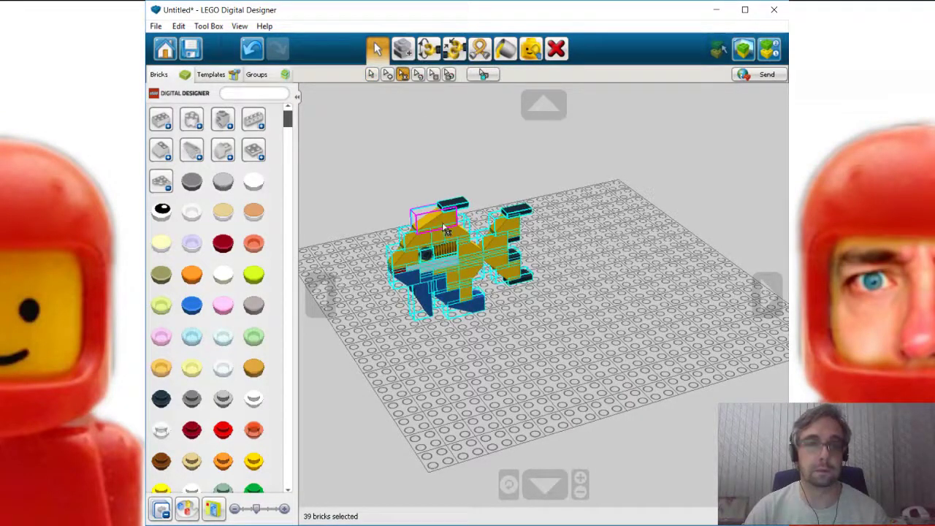
{"action": "left_click_drag", "start_coordinate": [460, 263], "coordinate": [553, 277]}
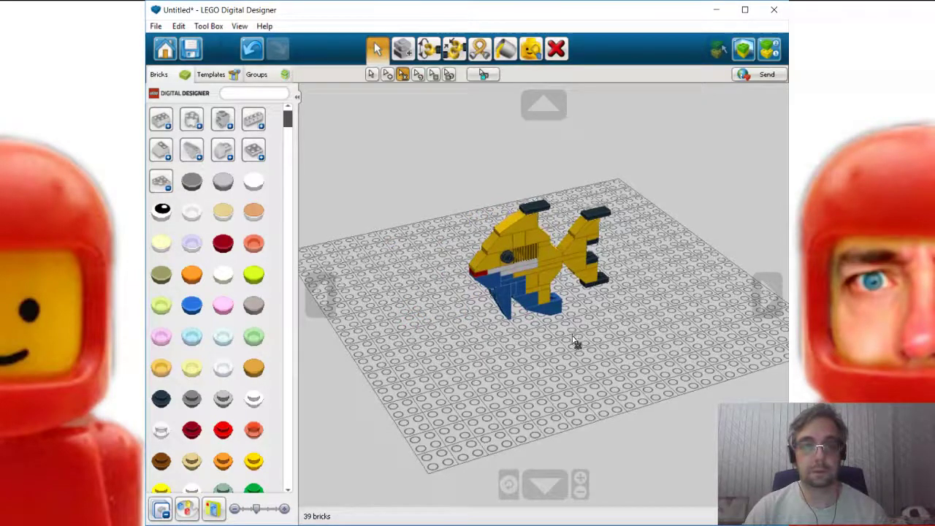
{"action": "right_click_drag", "start_coordinate": [573, 342], "coordinate": [619, 333]}
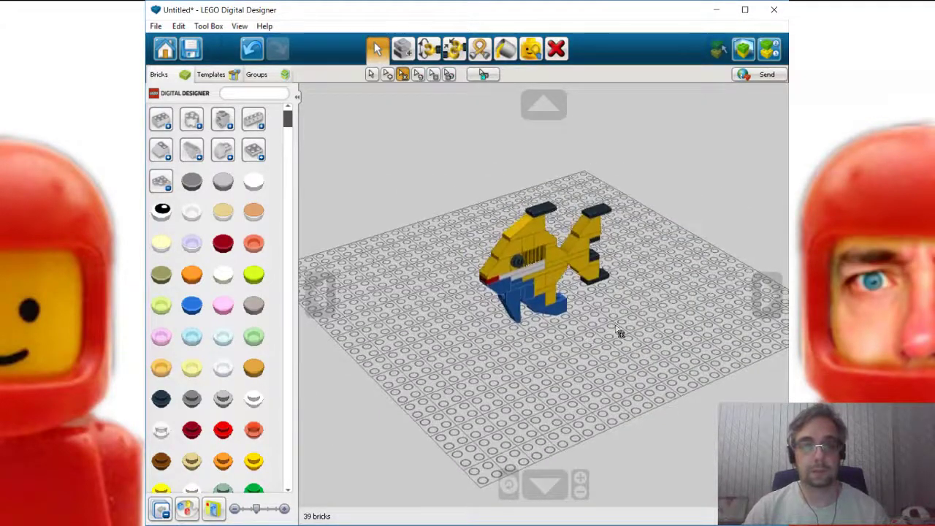
{"action": "right_click_drag", "start_coordinate": [667, 286], "coordinate": [670, 268]}
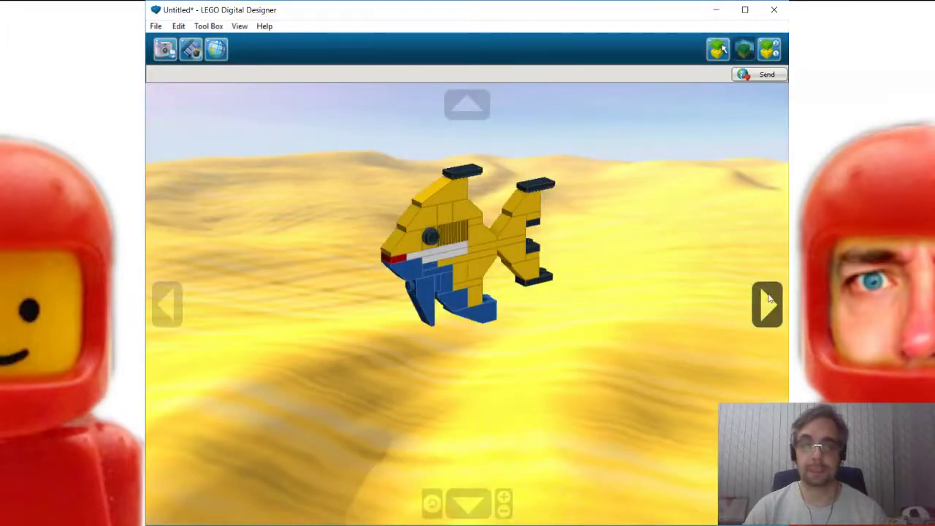
Step: Rotate the camera around the fish to a three-quarter view in View mode
{"action": "left_click", "coordinate": [767, 300]}
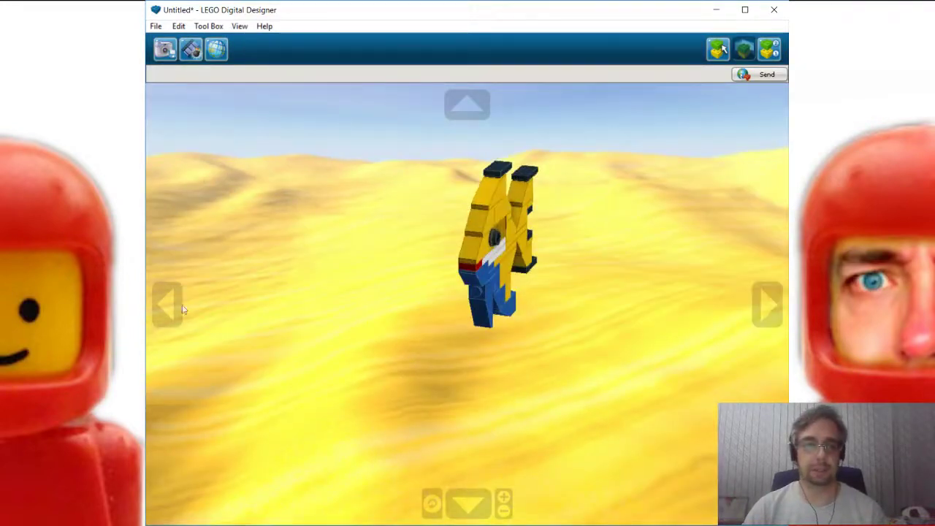
{"action": "left_click", "coordinate": [165, 311]}
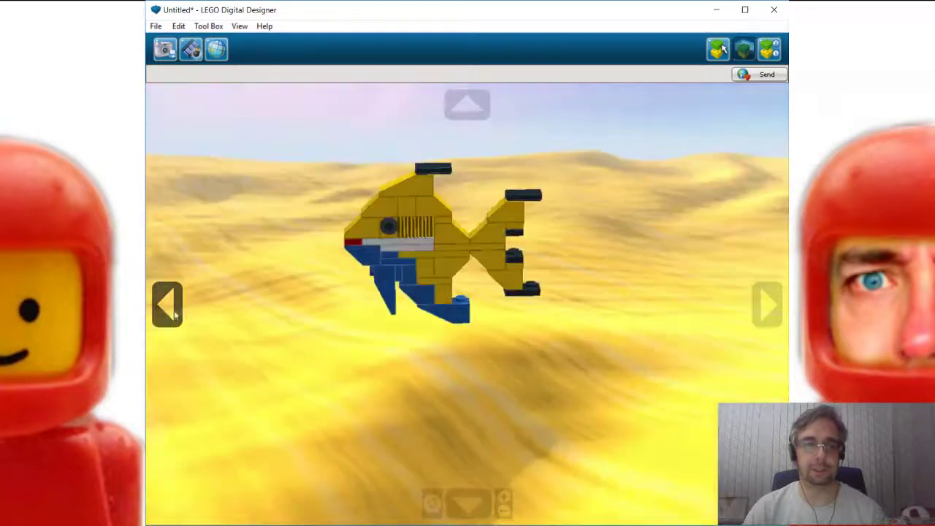
{"action": "left_click", "coordinate": [765, 303]}
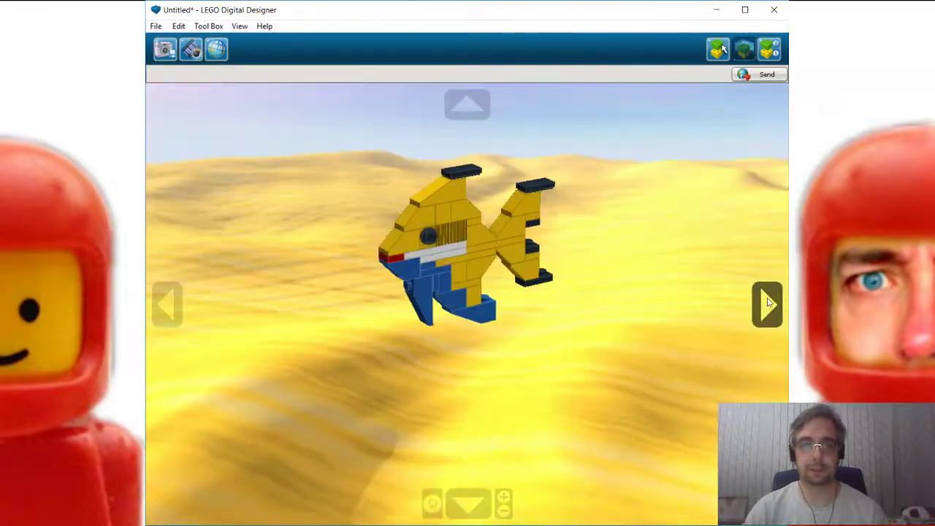
Step: Switch the background to the ocean-with-island scene and return to Build mode
{"action": "left_click", "coordinate": [216, 52]}
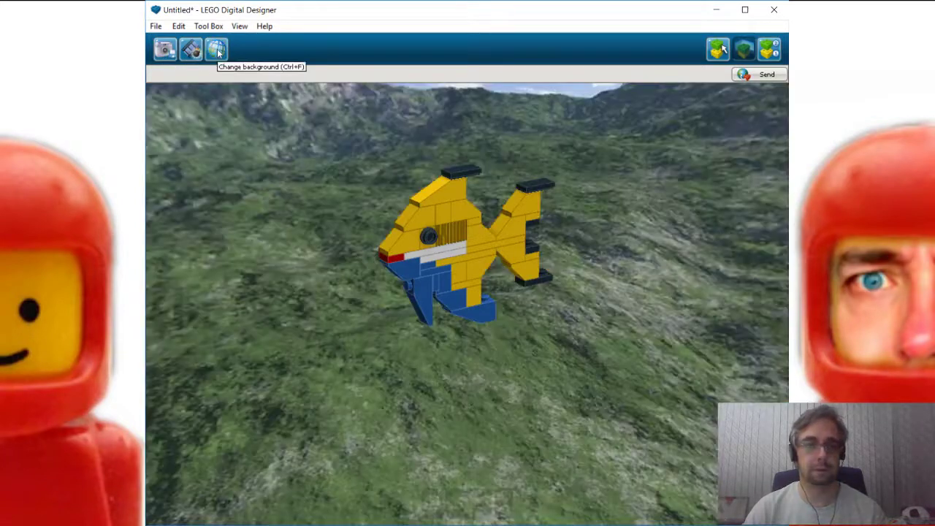
{"action": "left_click", "coordinate": [217, 50]}
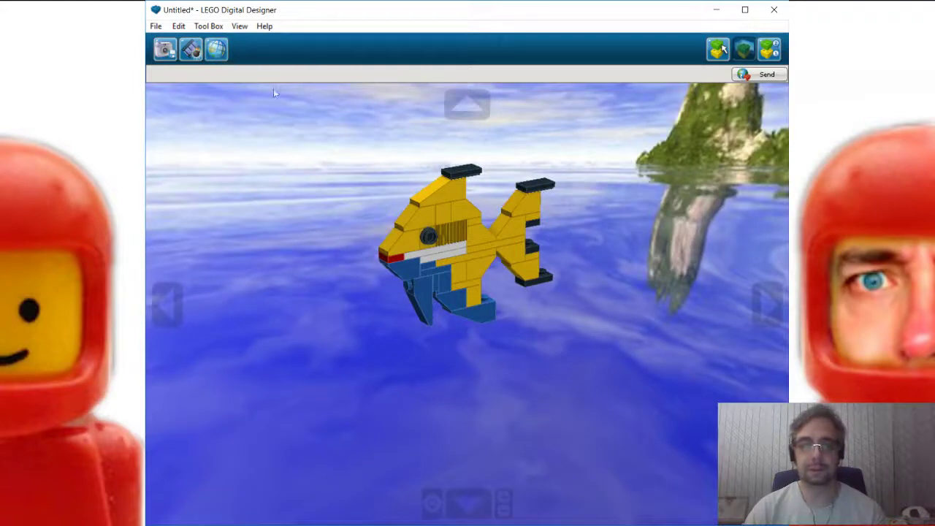
{"action": "mouse_move", "coordinate": [574, 298]}
{"action": "right_mouse_down"}
{"action": "mouse_move", "coordinate": [572, 351]}
{"action": "mouse_move", "coordinate": [577, 257]}
{"action": "mouse_move", "coordinate": [574, 326]}
{"action": "mouse_move", "coordinate": [573, 310]}
{"action": "right_mouse_up"}
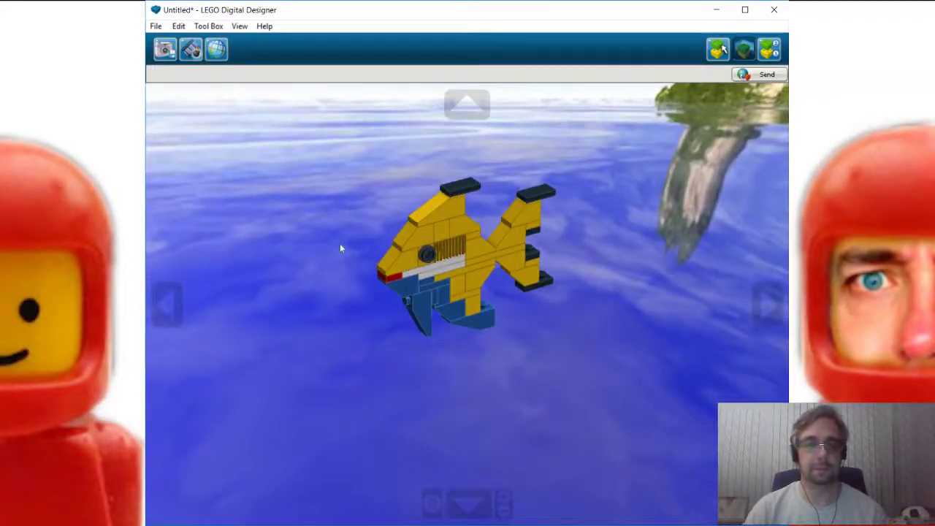
{"action": "mouse_move", "coordinate": [340, 249]}
{"action": "right_mouse_down"}
{"action": "mouse_move", "coordinate": [358, 255]}
{"action": "mouse_move", "coordinate": [358, 242]}
{"action": "mouse_move", "coordinate": [351, 247]}
{"action": "right_mouse_up"}
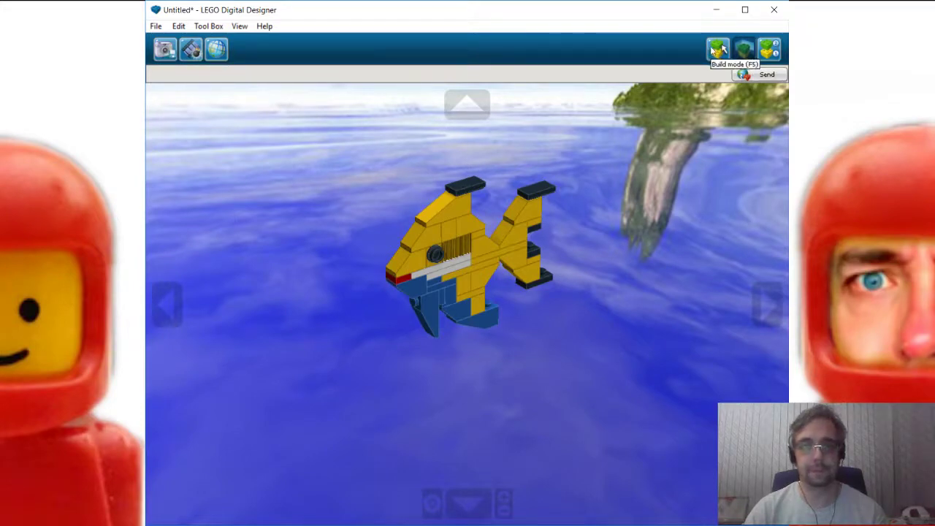
{"action": "left_click", "coordinate": [716, 49]}
{"action": "right_click_drag", "start_coordinate": [647, 268], "coordinate": [649, 291]}
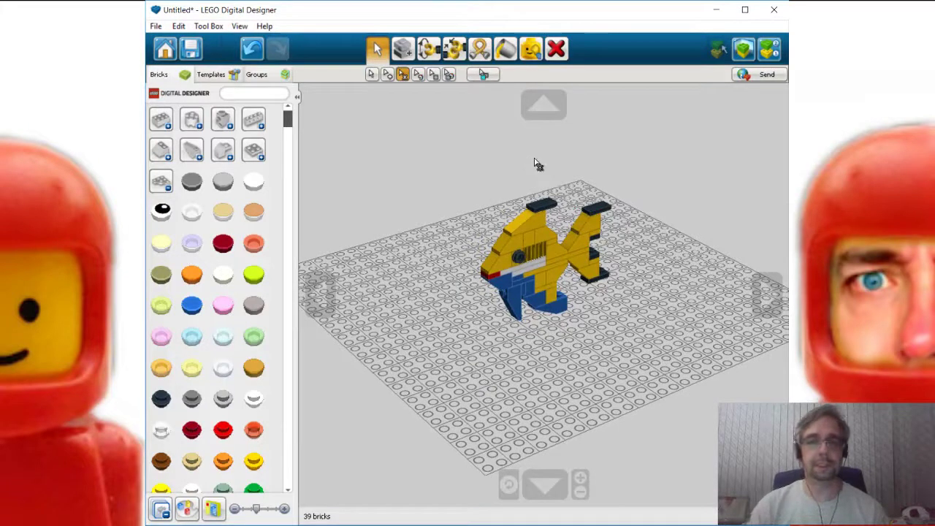